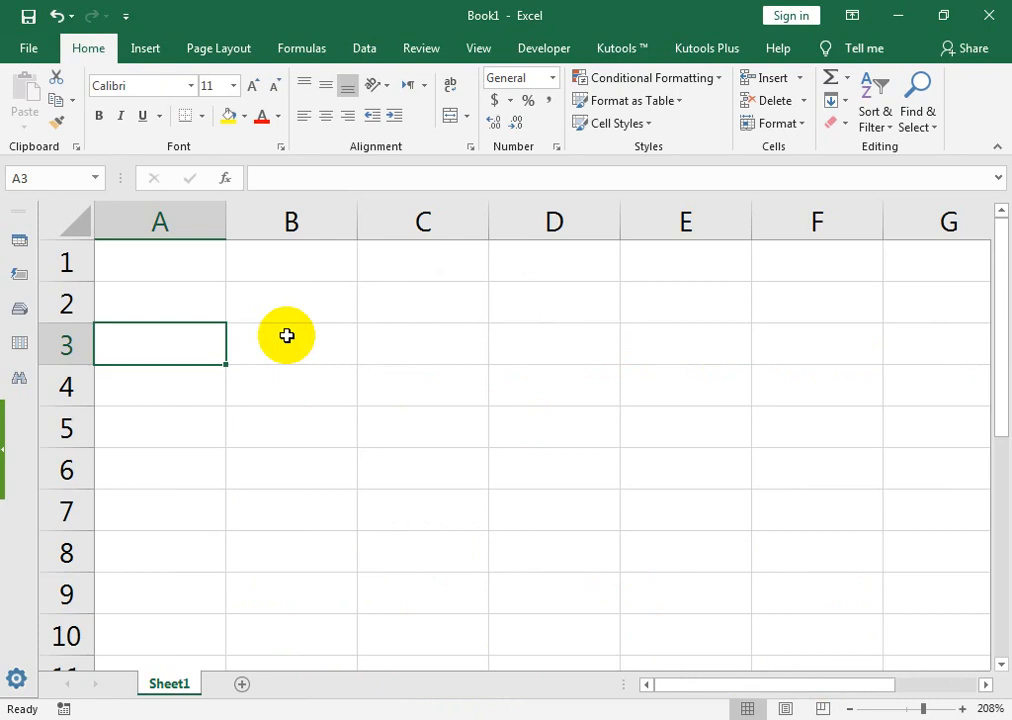
Enter the sample times 09:00 in cell A3 and 17:00 in cell B3
{"action": "type", "text": "09"}
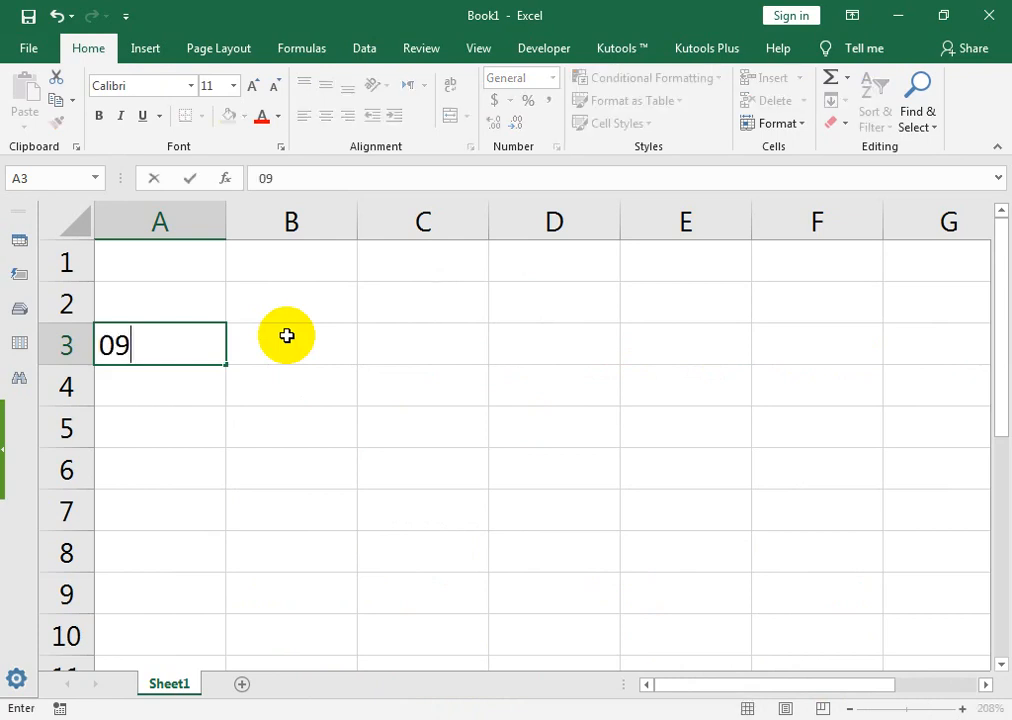
{"action": "type", "text": ":00"}
{"action": "key", "text": "Return"}
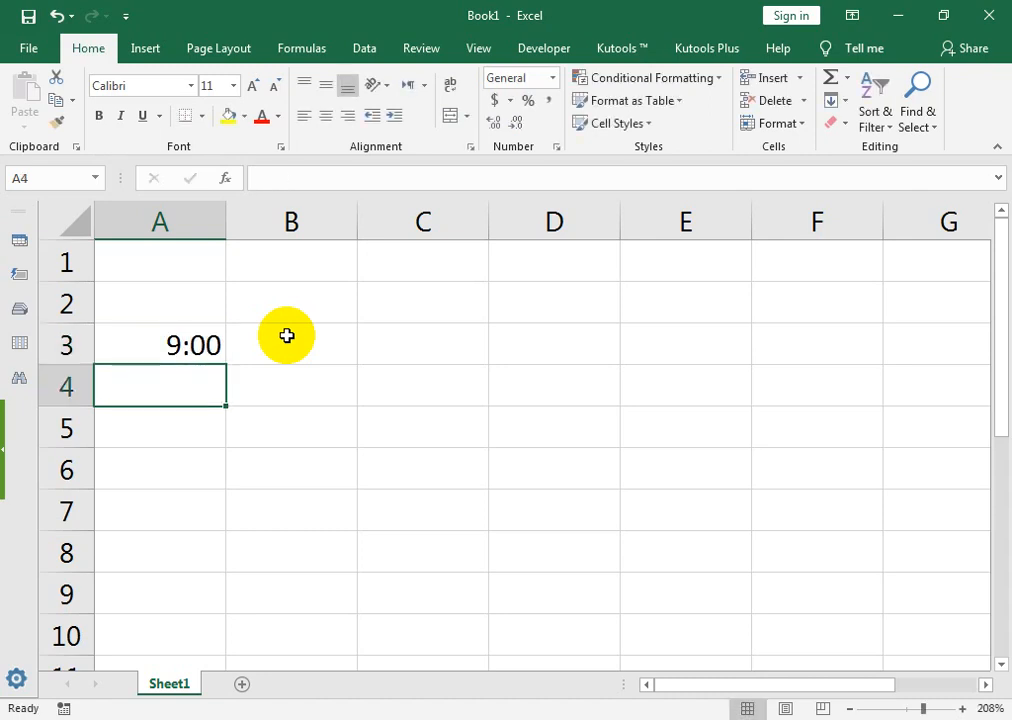
{"action": "double_click", "coordinate": [287, 335]}
{"action": "type", "text": "17:00"}
{"action": "key", "text": "Return"}
{"action": "key", "text": "Right"}
{"action": "key", "text": "Up"}
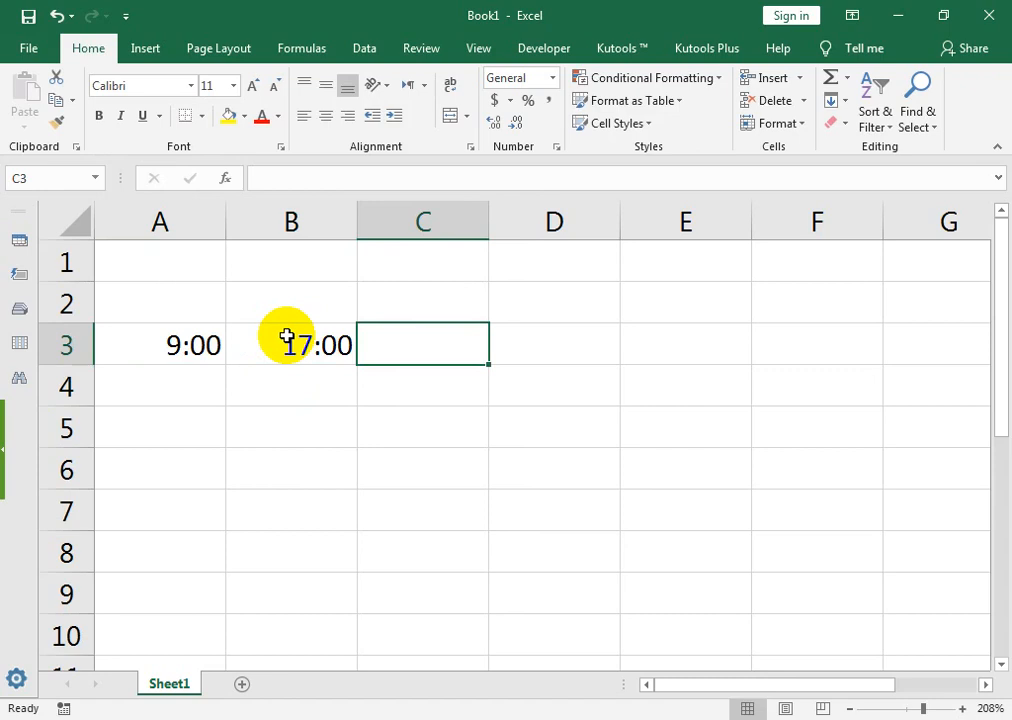
Calculate the difference between the two sample times in C3 with the formula =B3-A3
{"action": "type", "text": "="}
{"action": "left_click", "coordinate": [287, 336]}
{"action": "type", "text": "-"}
{"action": "left_click", "coordinate": [287, 336]}
{"action": "key", "text": "Left"}
{"action": "key", "text": "Return"}
{"action": "key", "text": "Up"}
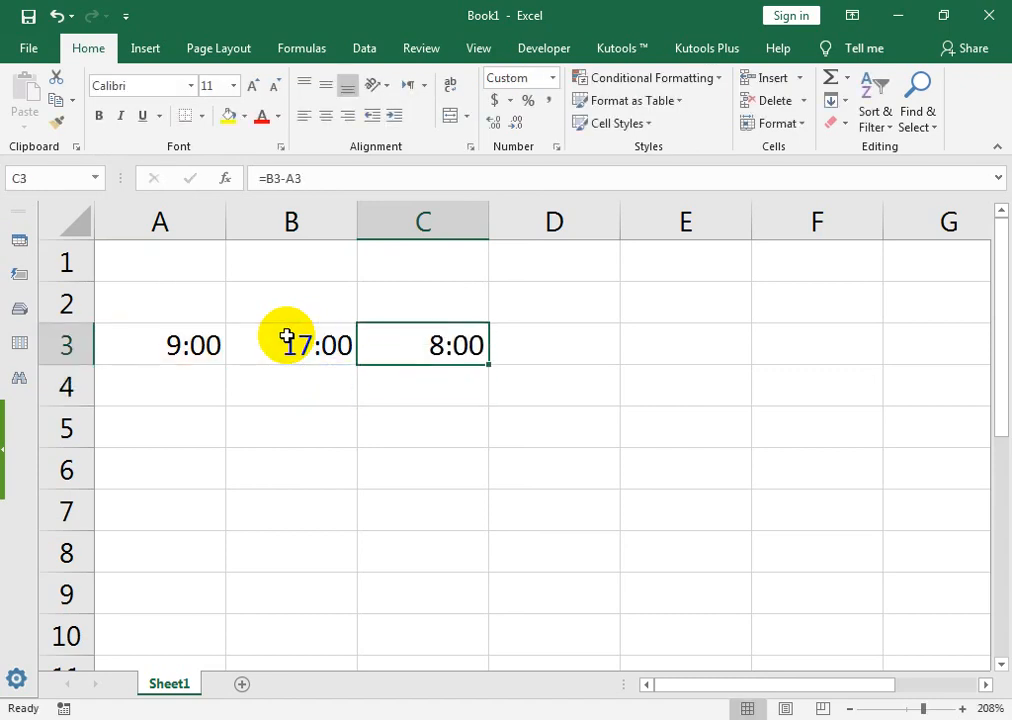
Clear the sample times and the difference formula from A3:C3
{"action": "key", "text": "Left"}
{"action": "key", "text": "Left"}
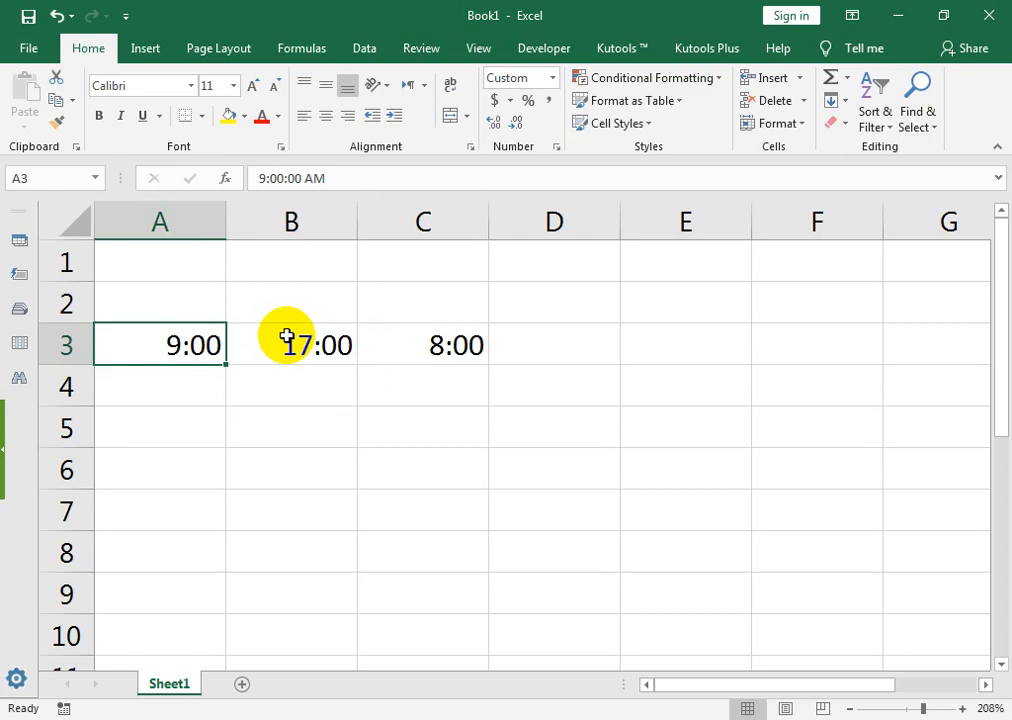
{"action": "key", "text": "shift+Right"}
{"action": "key", "text": "shift+Right"}
{"action": "key", "text": "Delete"}
Enter the column heading "start date" in cell B3
{"action": "left_click", "coordinate": [287, 336]}
{"action": "key", "text": "Down"}
{"action": "left_click", "coordinate": [287, 336]}
{"action": "type", "text": "start date"}
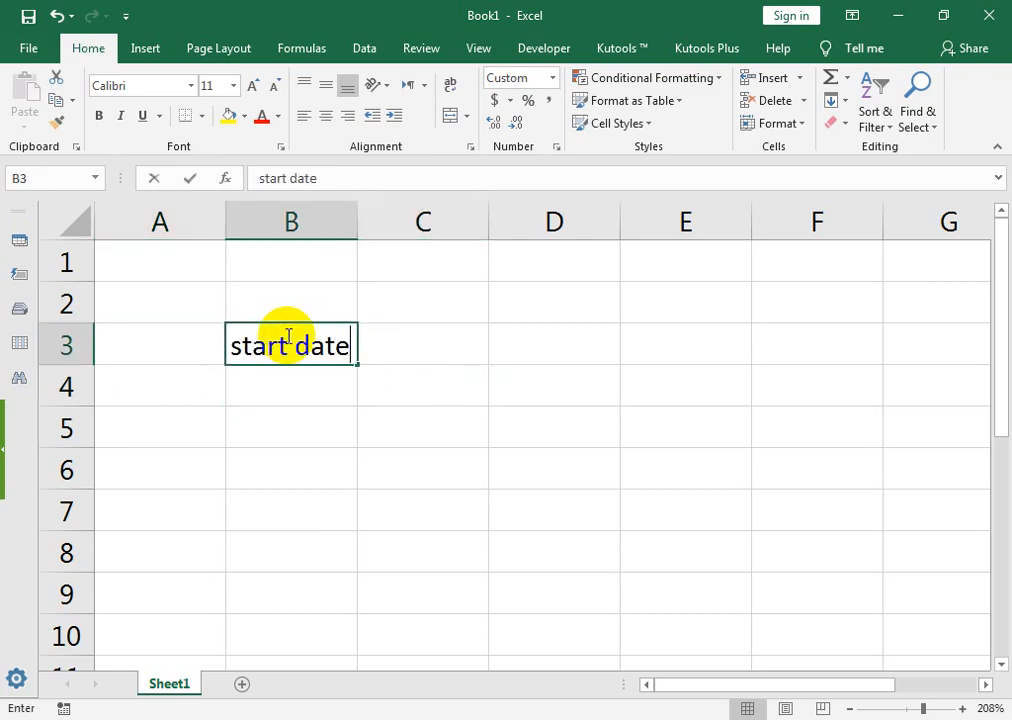
{"action": "key", "text": "Return"}
Enter the column heading "start time" in cell C3
{"action": "left_click", "coordinate": [287, 336]}
{"action": "key", "text": "Right"}
{"action": "type", "text": "satrt"}
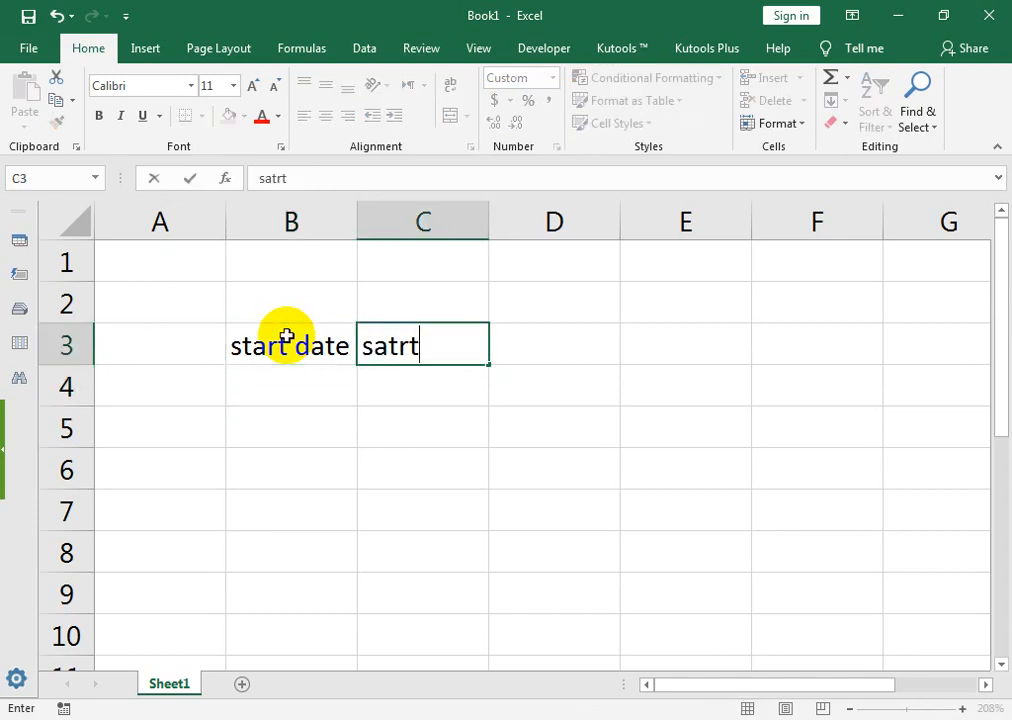
{"action": "key", "text": "BackSpace"}
{"action": "key", "text": "BackSpace"}
{"action": "key", "text": "BackSpace"}
{"action": "key", "text": "BackSpace"}
{"action": "type", "text": "tart time"}
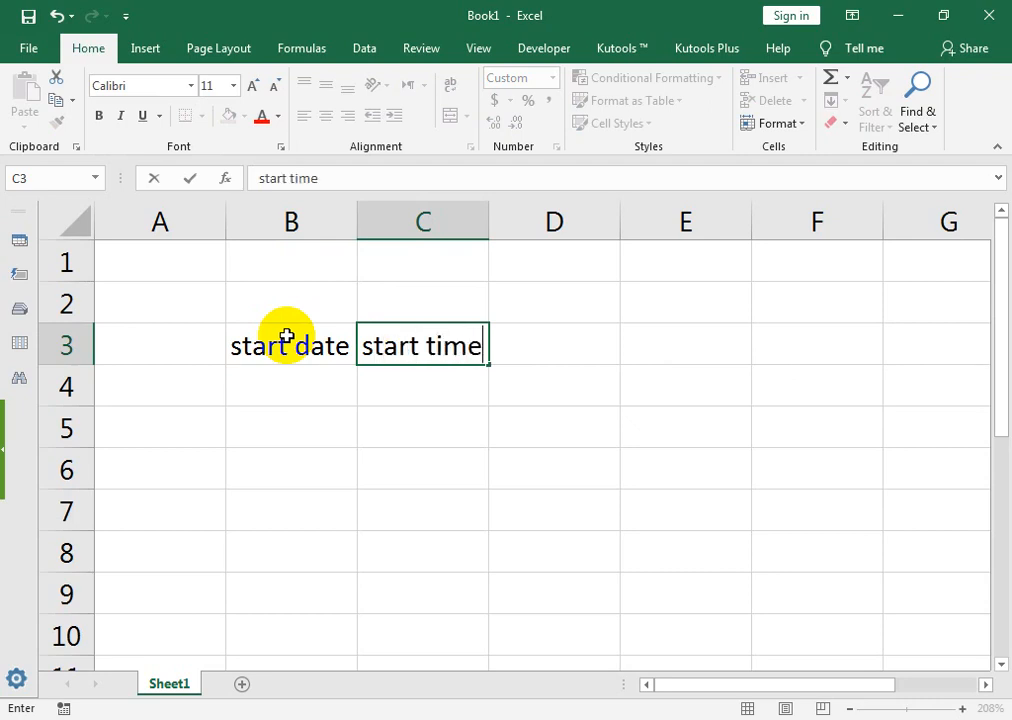
{"action": "key", "text": "Right"}
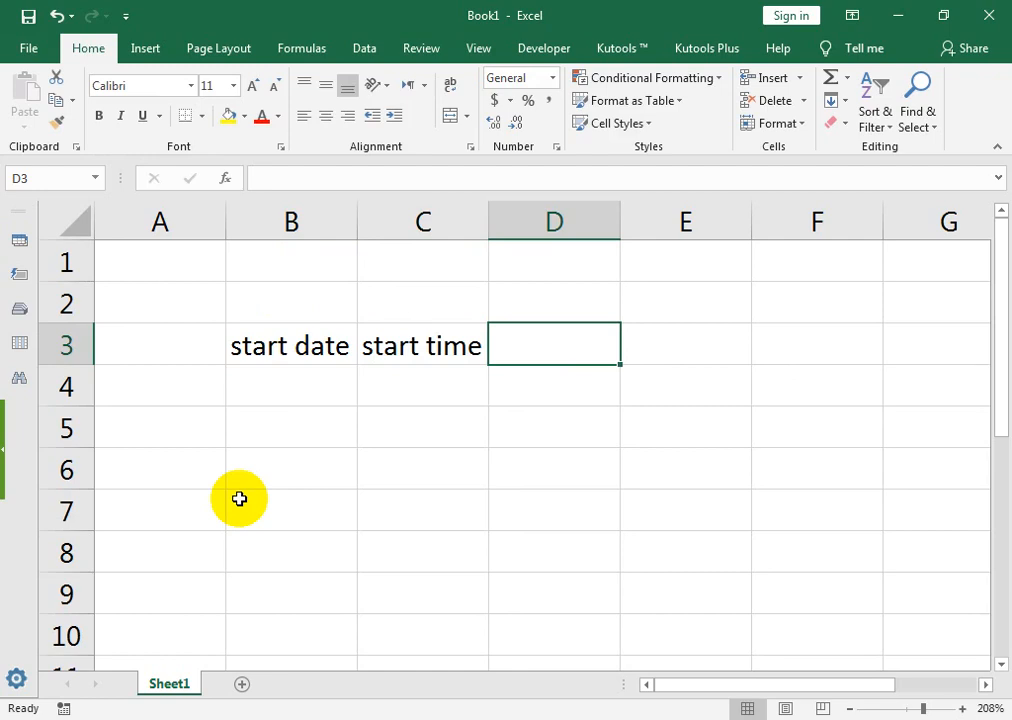
Add the column headings "End Date" in D3 and "End Time" in E3
{"action": "type", "text": "End Date"}
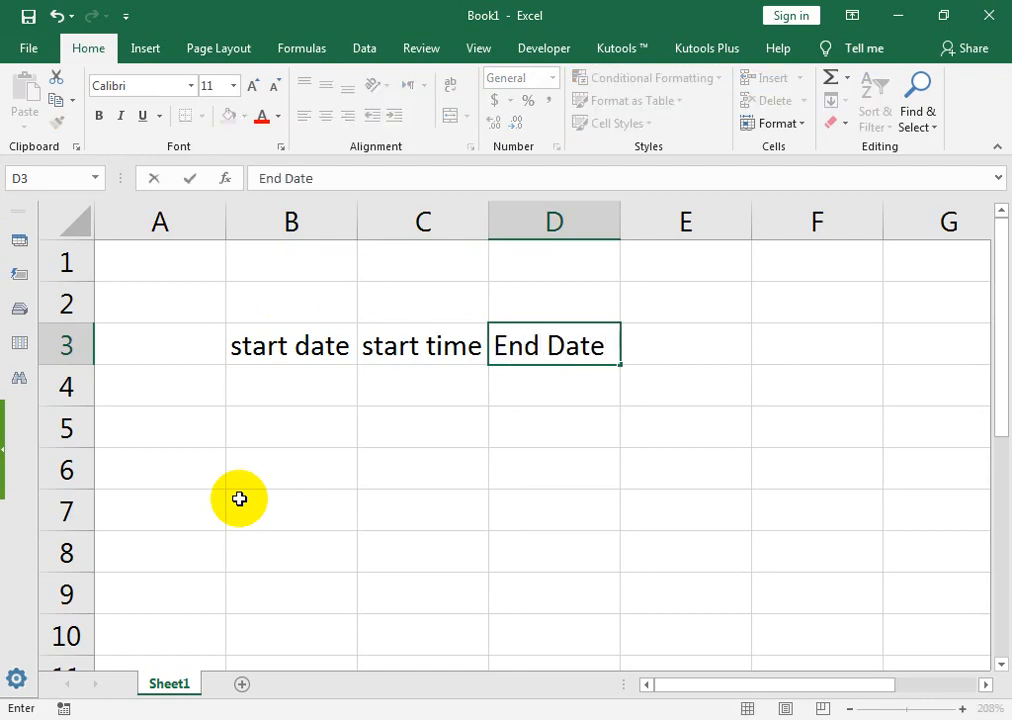
{"action": "key", "text": "Right"}
{"action": "type", "text": "E"}
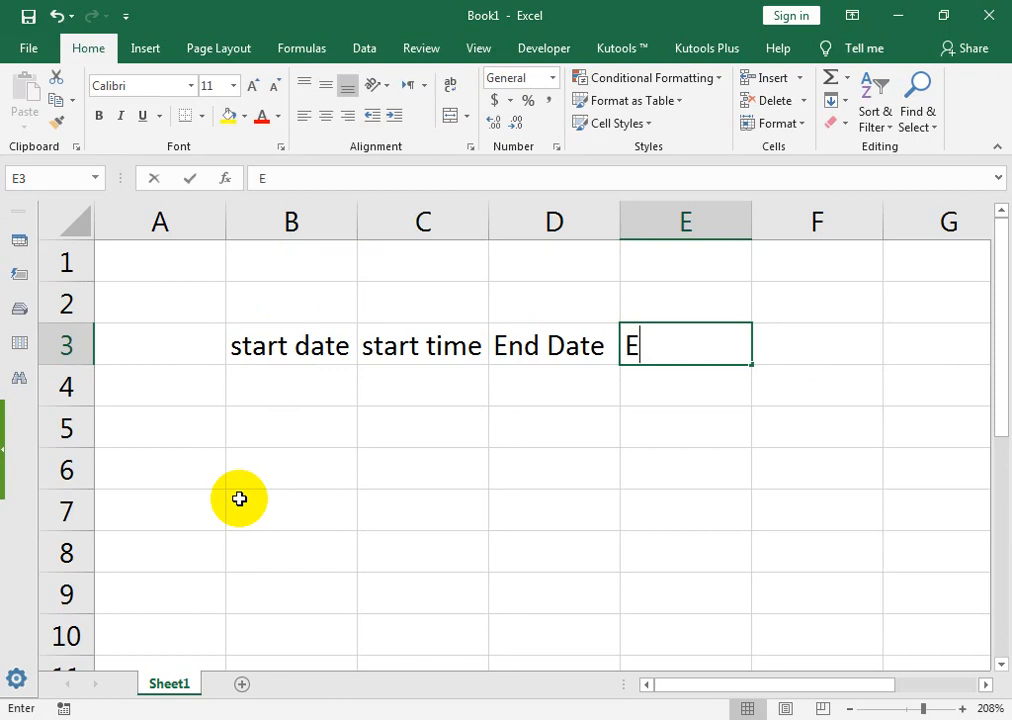
{"action": "type", "text": "nd Tiom"}
{"action": "key", "text": "BackSpace"}
{"action": "key", "text": "BackSpace"}
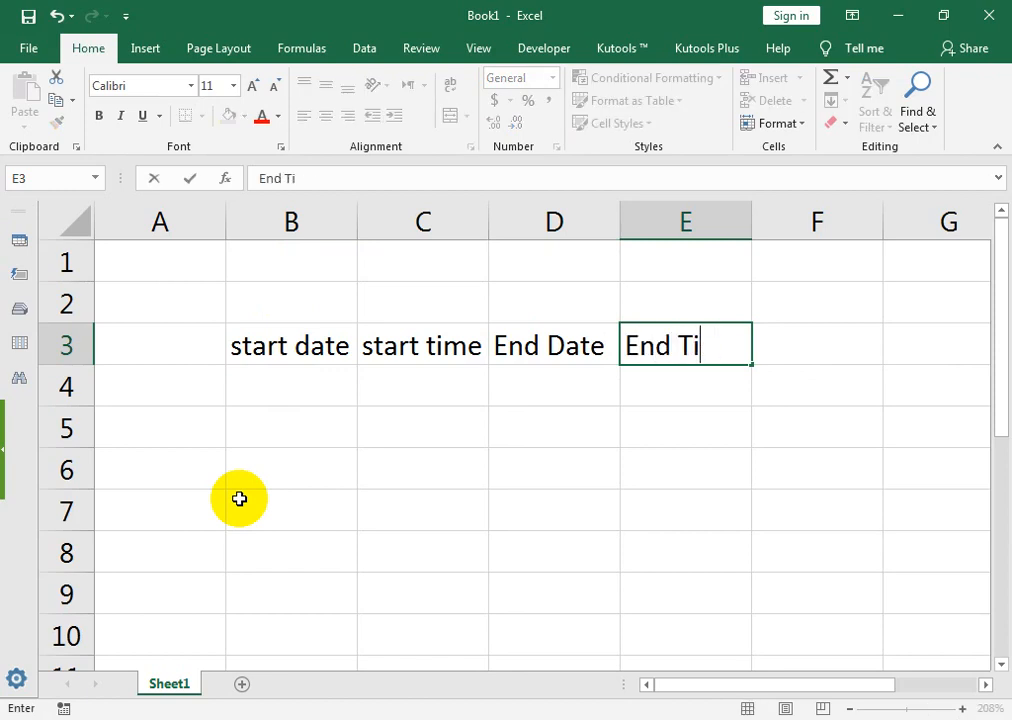
{"action": "type", "text": "me"}
Enter the first start date, 1-june-19, in cell B4
{"action": "key", "text": "Left"}
{"action": "key", "text": "Left"}
{"action": "key", "text": "Left"}
{"action": "key", "text": "Down"}
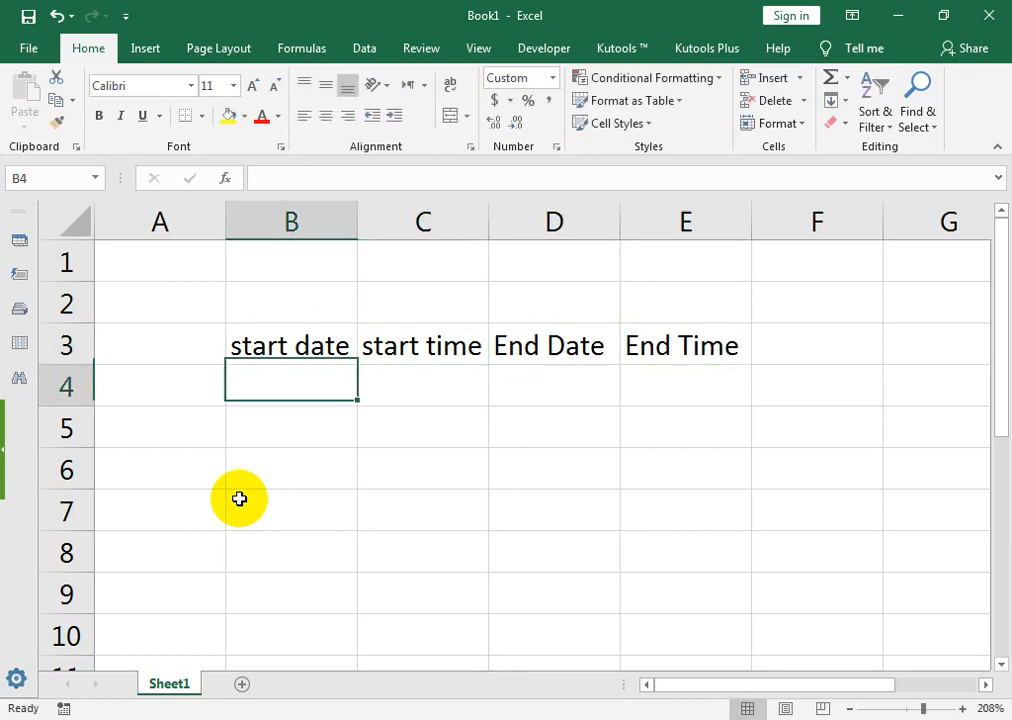
{"action": "type", "text": "1-june-19"}
{"action": "key", "text": "Return"}
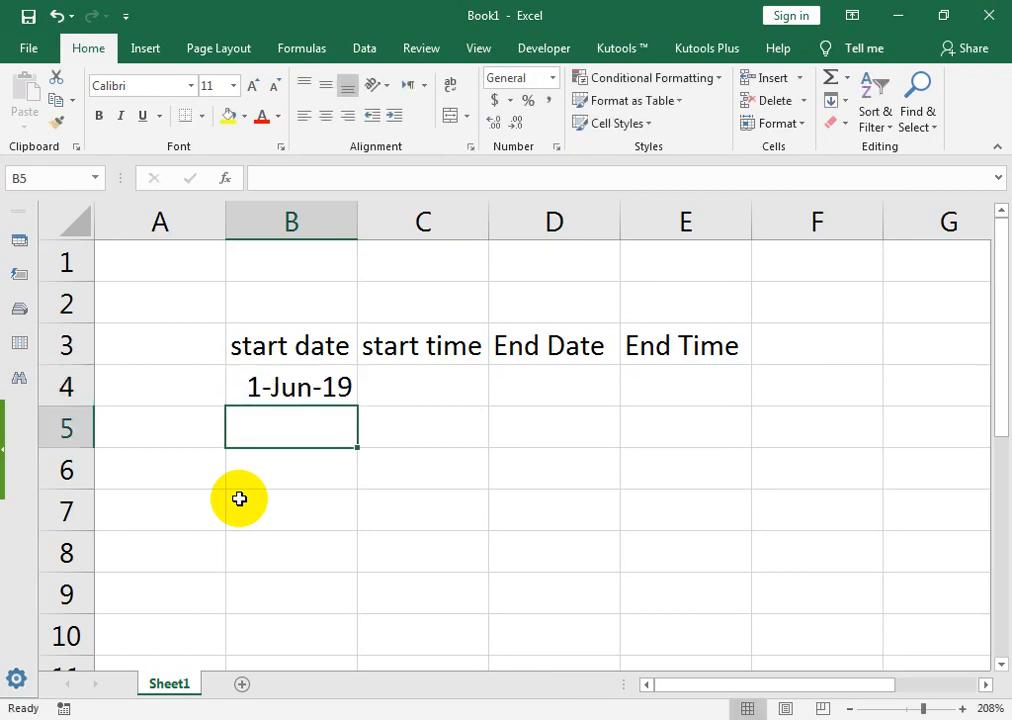
Fill the start date from B4 down through B8
{"action": "key", "text": "Up"}
{"action": "key", "text": "shift+Down"}
{"action": "key", "text": "shift+Down"}
{"action": "key", "text": "shift+Down"}
{"action": "key", "text": "shift+Down"}
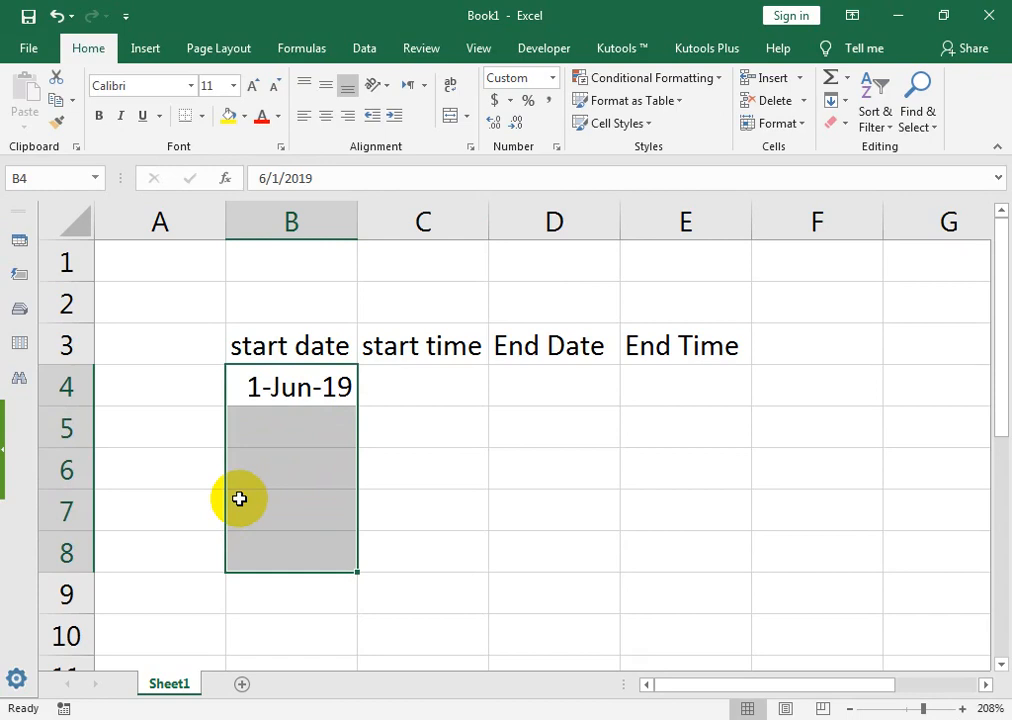
{"action": "key", "text": "ctrl+d"}
Enter the start times 15:00, 17:00, 16:00, 13:30 and 12:00 in C4:C8
{"action": "key", "text": "Right"}
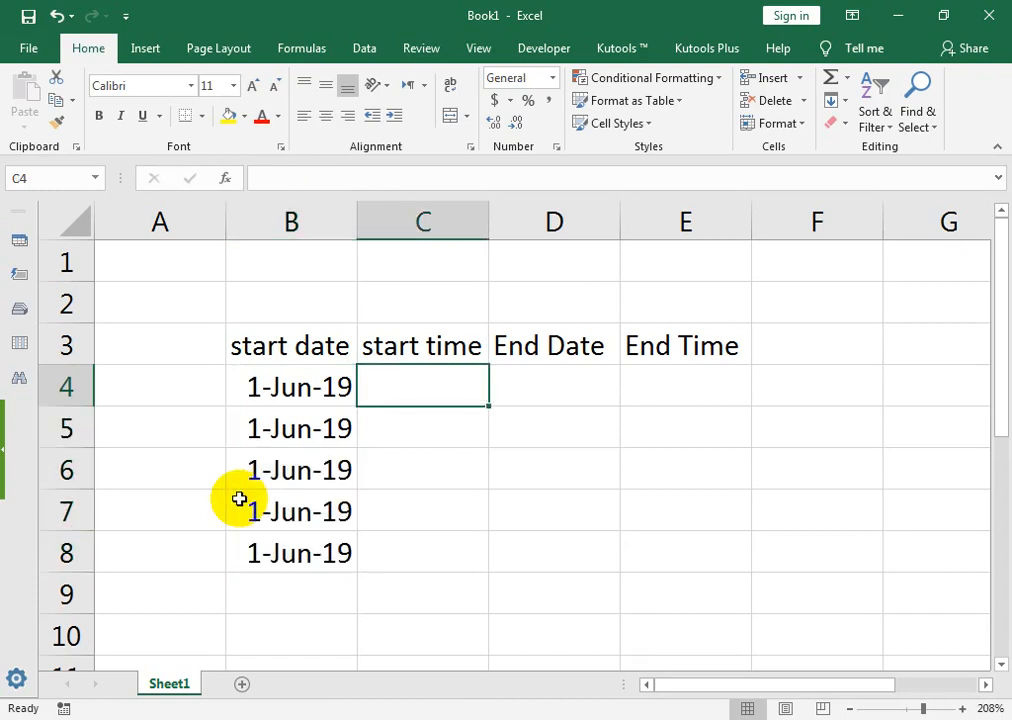
{"action": "type", "text": "15:00"}
{"action": "key", "text": "Return"}
{"action": "type", "text": "17:00"}
{"action": "key", "text": "Return"}
{"action": "type", "text": "16:00"}
{"action": "key", "text": "Return"}
{"action": "type", "text": "13:30"}
{"action": "key", "text": "Return"}
{"action": "type", "text": "12:00"}
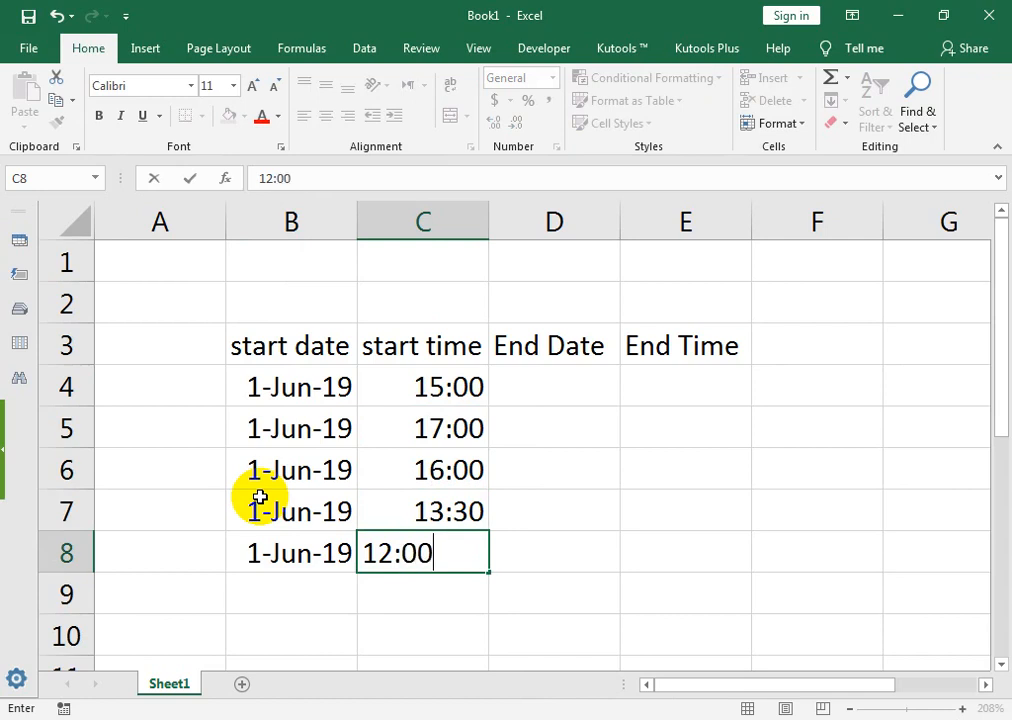
Enter the first end date, 3-june-19, in cell D4
{"action": "key", "text": "Right"}
{"action": "key", "text": "Up"}
{"action": "key", "text": "Up"}
{"action": "key", "text": "Up"}
{"action": "key", "text": "Up"}
{"action": "type", "text": "3-jue"}
{"action": "key", "text": "BackSpace"}
{"action": "type", "text": "ne-19"}
{"action": "key", "text": "Return"}
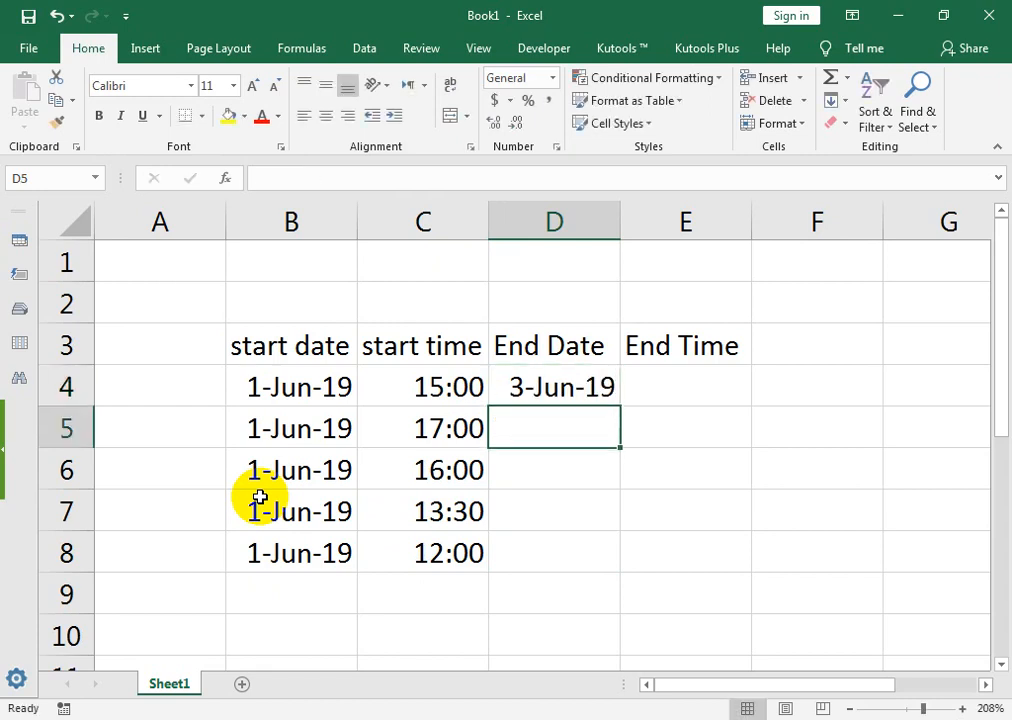
Enter the end dates 2-june-19 in D5 and 5-june-19 in D6
{"action": "type", "text": "2-j"}
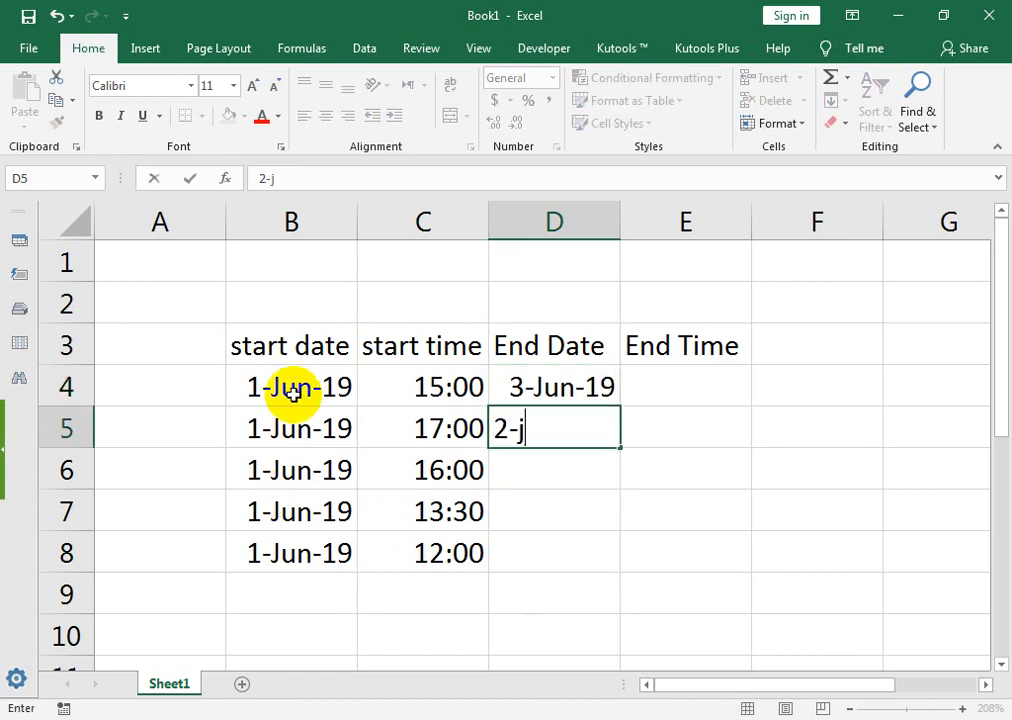
{"action": "type", "text": "une-19"}
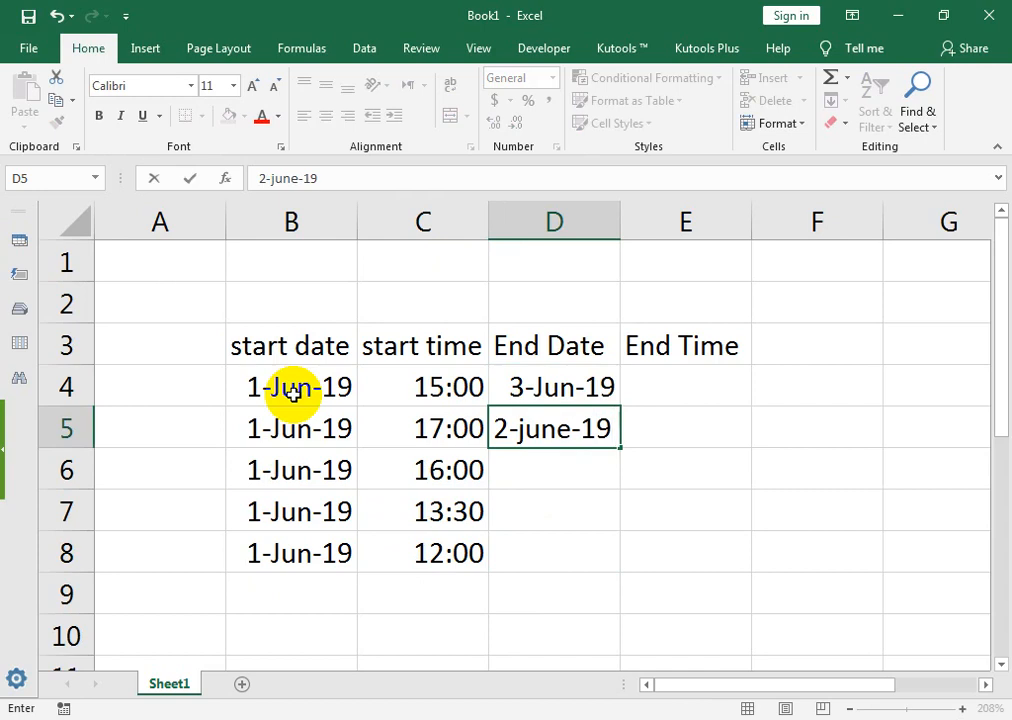
{"action": "key", "text": "Return"}
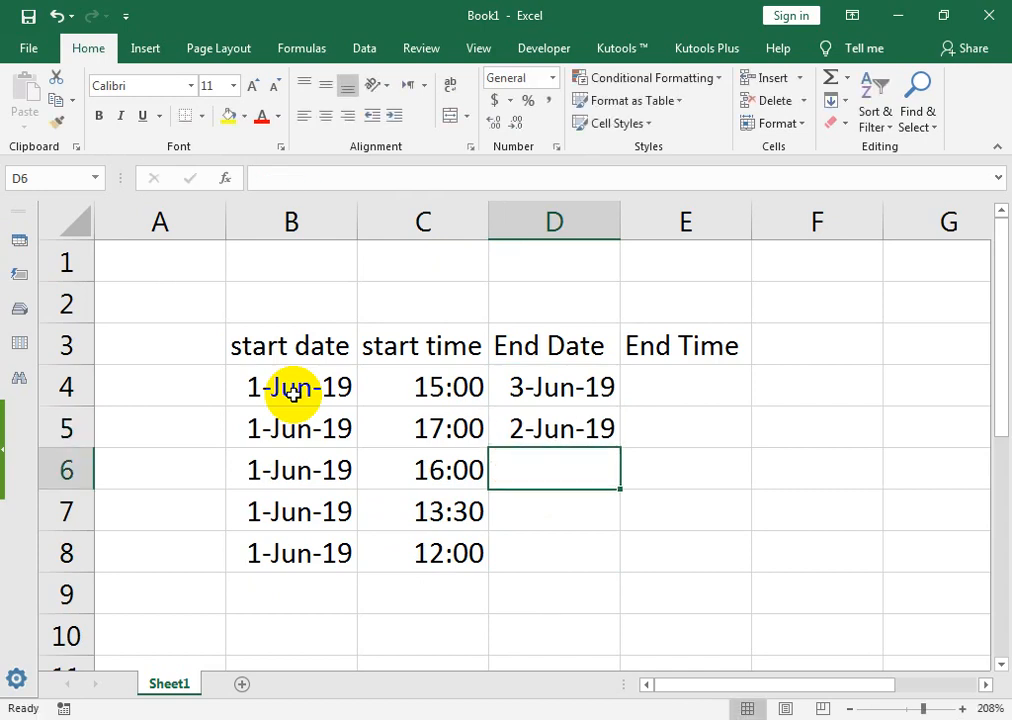
{"action": "type", "text": "5-june-19"}
{"action": "key", "text": "Return"}
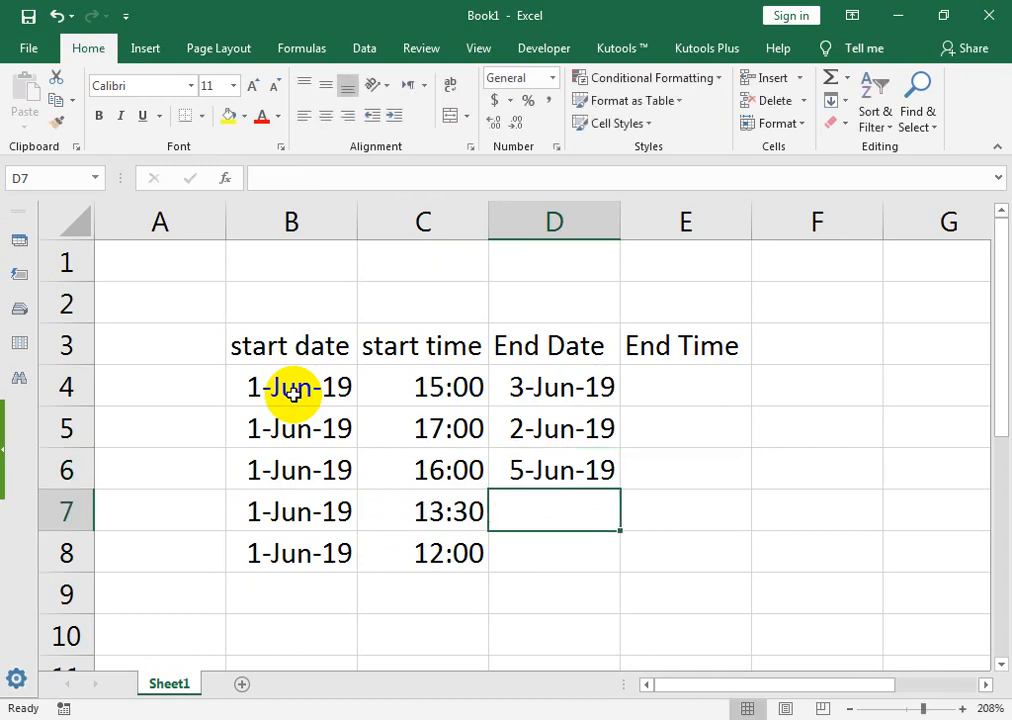
Enter the end date 1-june-19 in cell D7
{"action": "type", "text": "1-"}
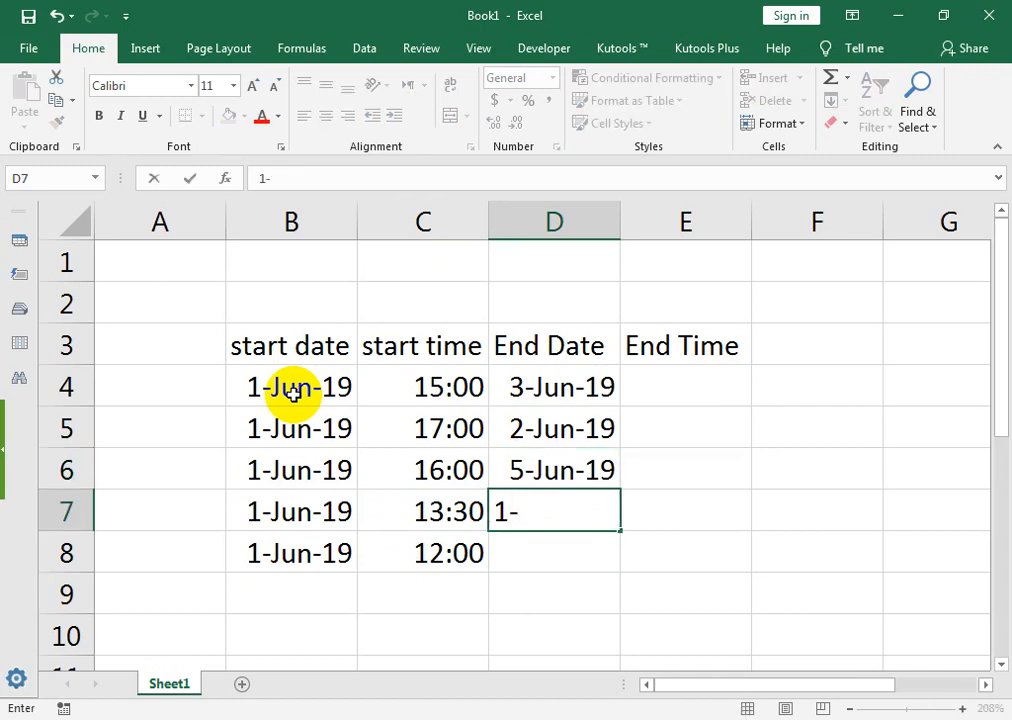
{"action": "type", "text": "*june"}
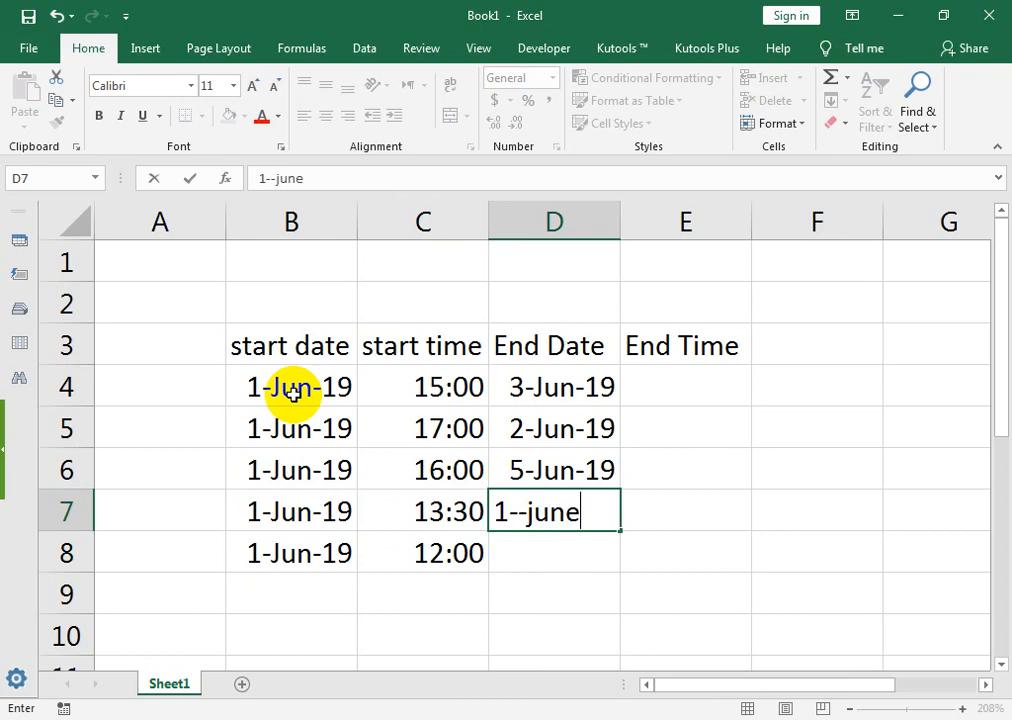
{"action": "key", "text": "BackSpace"}
{"action": "key", "text": "BackSpace"}
{"action": "key", "text": "BackSpace"}
{"action": "key", "text": "BackSpace"}
{"action": "key", "text": "BackSpace"}
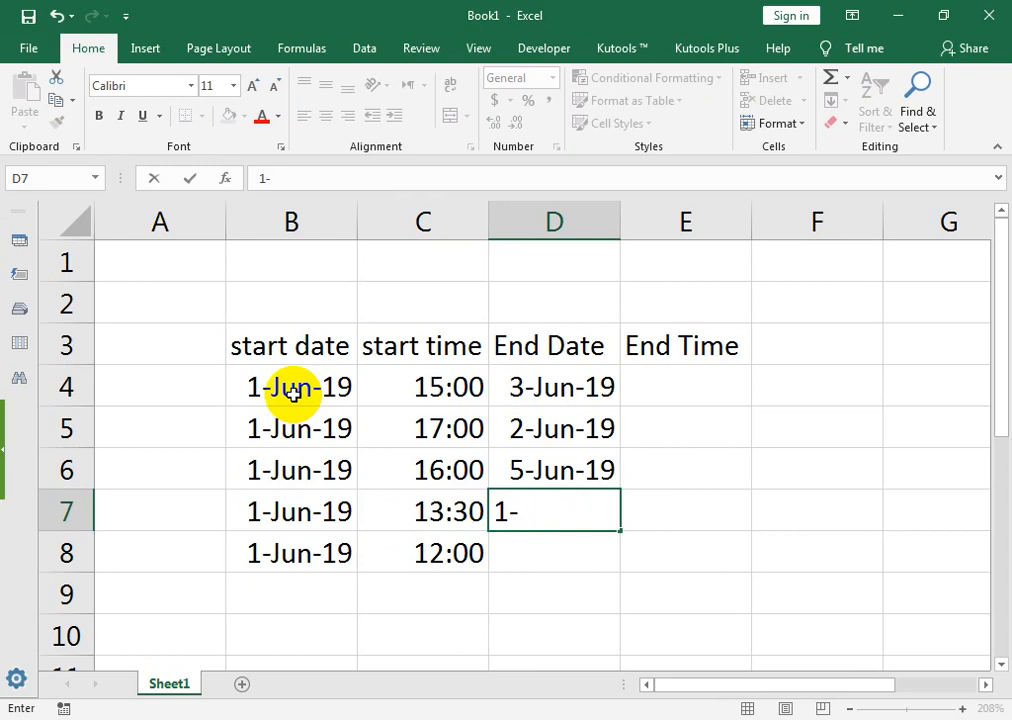
{"action": "type", "text": "u"}
{"action": "key", "text": "BackSpace"}
{"action": "type", "text": "june-19"}
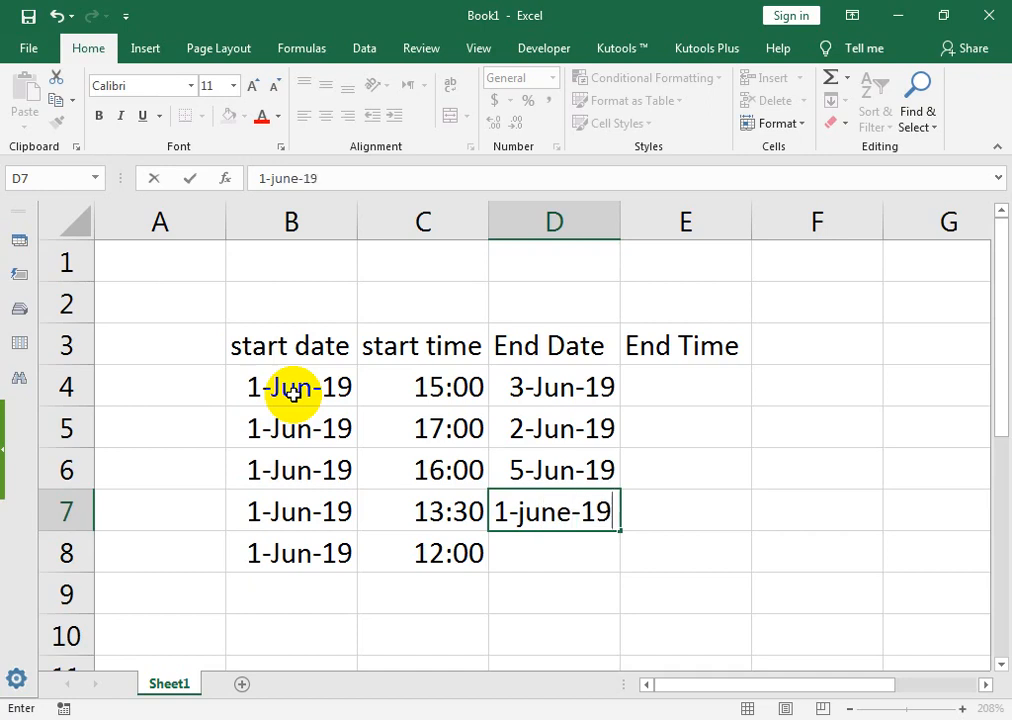
{"action": "key", "text": "Return"}
Enter the last end date, 6-june-19, in cell D8
{"action": "type", "text": "6"}
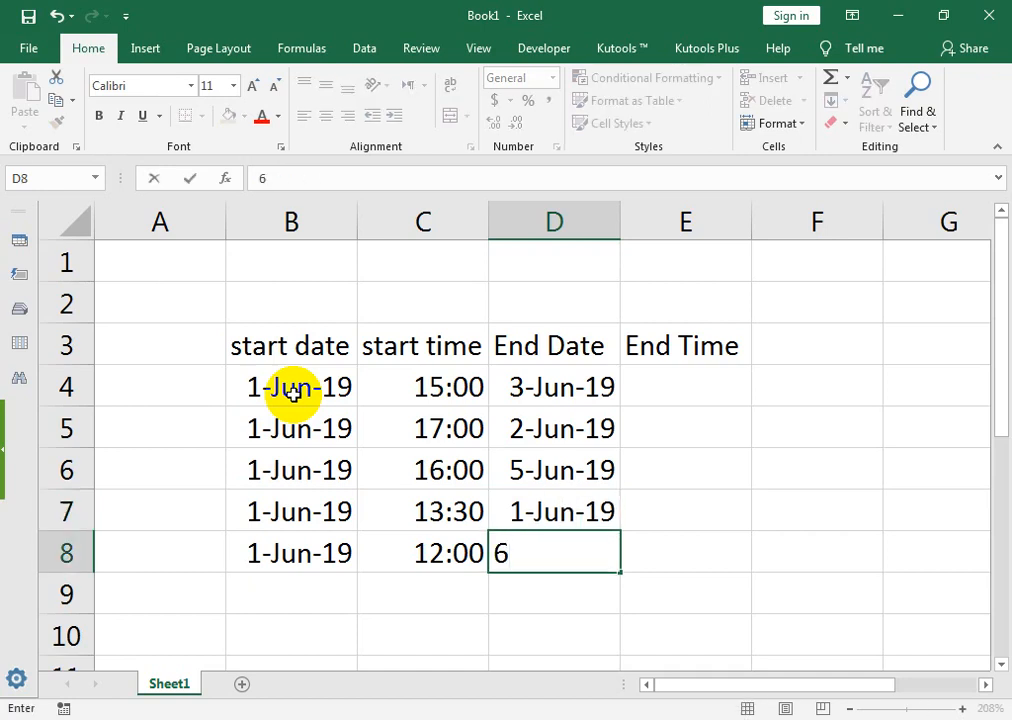
{"action": "type", "text": "-june-19"}
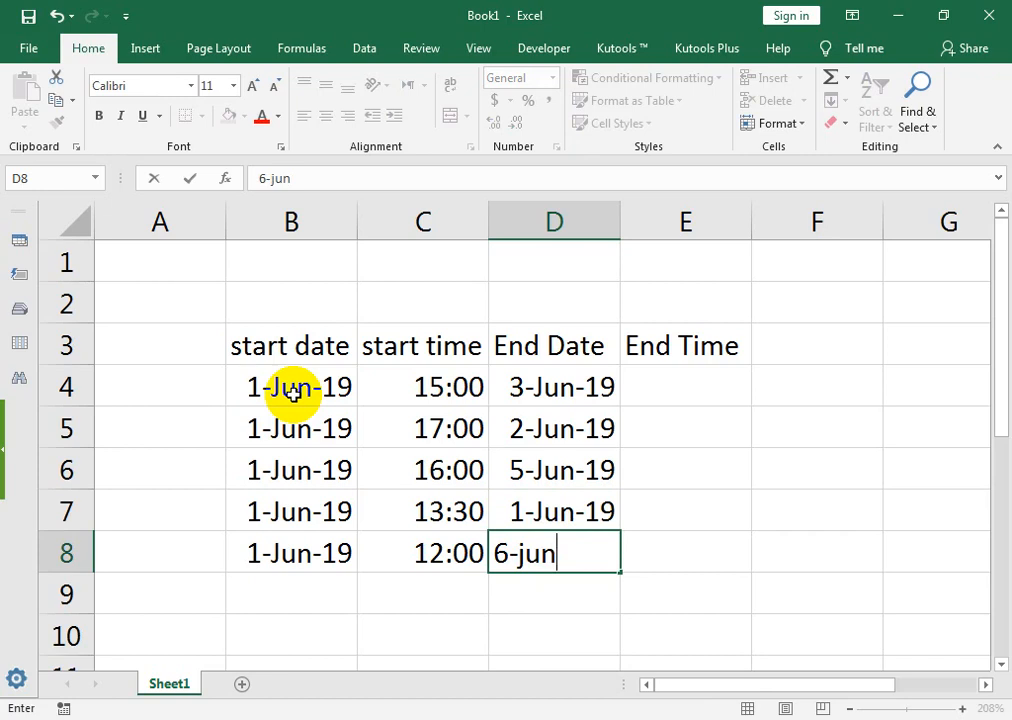
{"action": "key", "text": "Return"}
Enter the end times 08:00 in E4 and 13:00 in E5
{"action": "key", "text": "Right"}
{"action": "key", "text": "Up"}
{"action": "key", "text": "Up"}
{"action": "key", "text": "Up"}
{"action": "key", "text": "Up"}
{"action": "key", "text": "Up"}
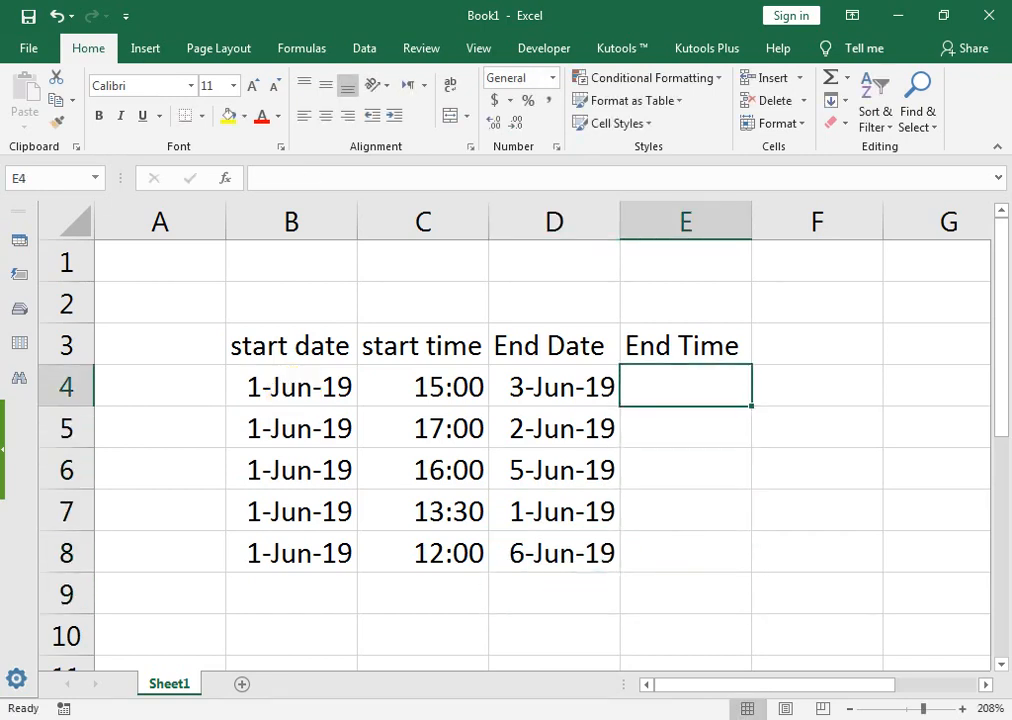
{"action": "type", "text": "08:00"}
{"action": "key", "text": "Return"}
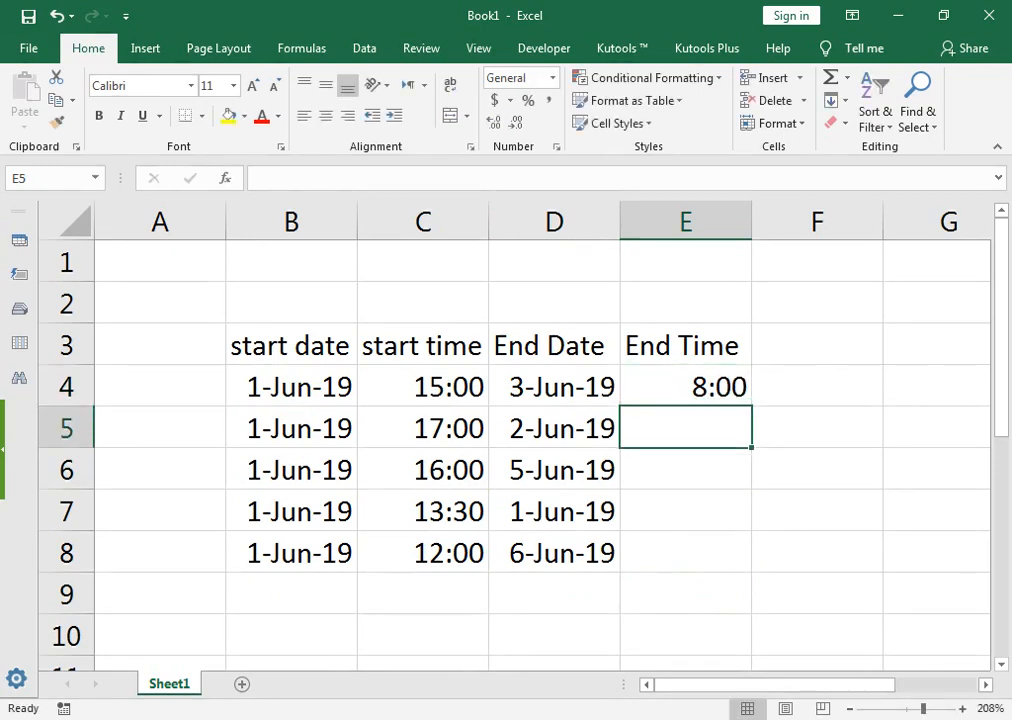
{"action": "type", "text": "13"}
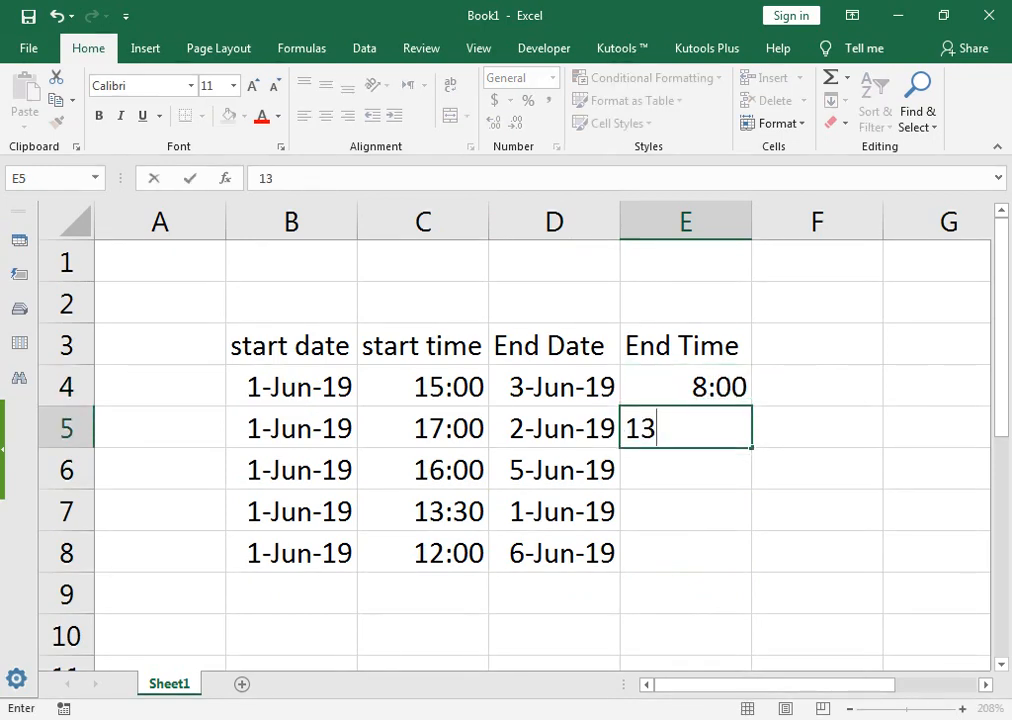
{"action": "type", "text": "::"}
{"action": "type", "text": "00"}
{"action": "key", "text": "Return"}
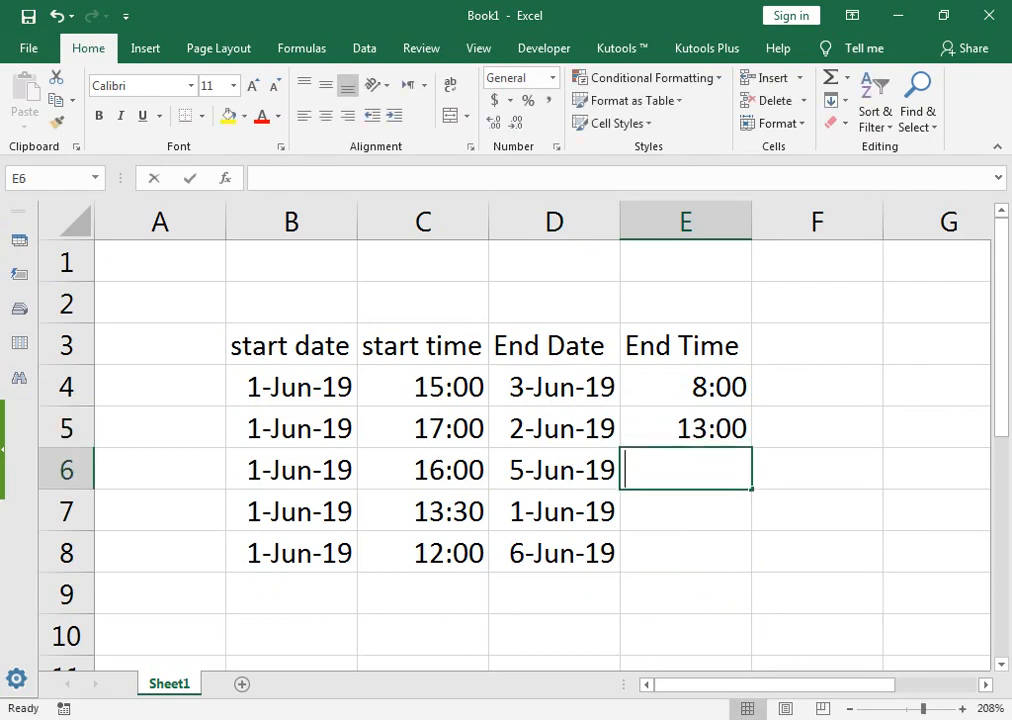
Enter the remaining end times 09:00, 21:00 and 13:00 in E6:E8
{"action": "type", "text": "09:00"}
{"action": "key", "text": "Return"}
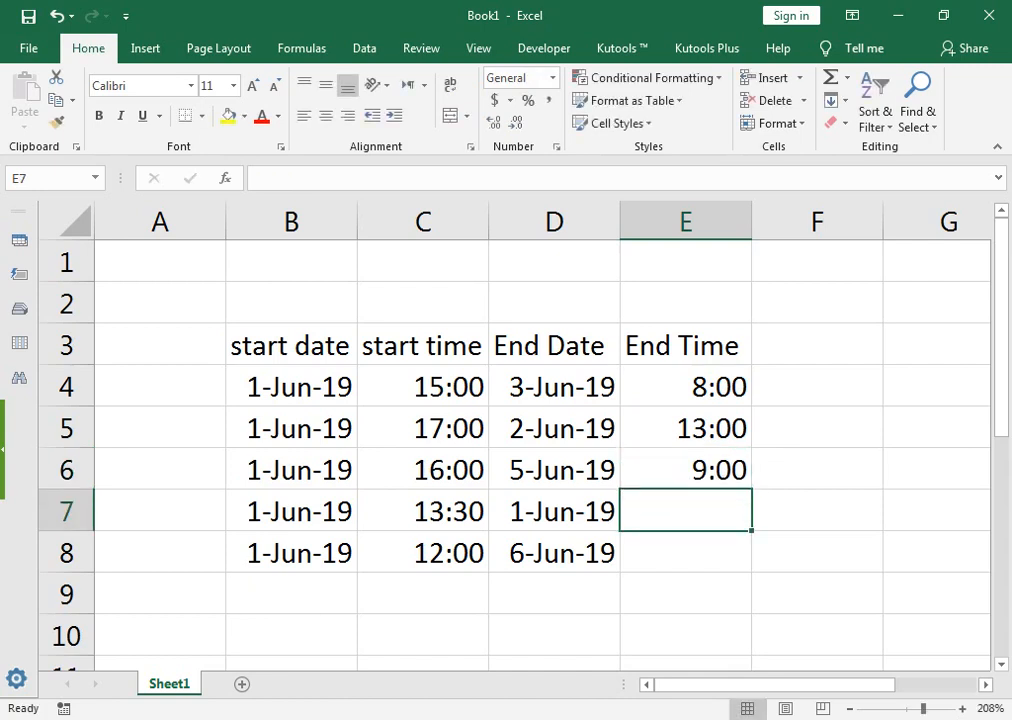
{"action": "type", "text": "21:00"}
{"action": "key", "text": "Return"}
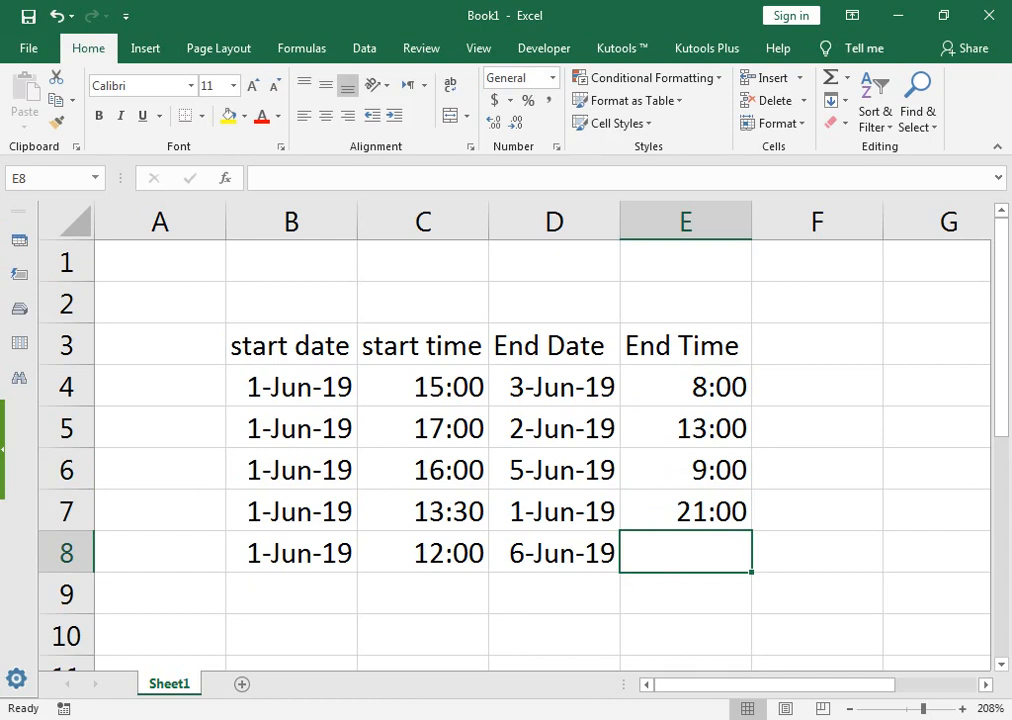
{"action": "type", "text": "13:00"}
{"action": "key", "text": "Return"}
{"action": "key", "text": "Right"}
{"action": "key", "text": "Up"}
{"action": "key", "text": "Up"}
{"action": "key", "text": "Up"}
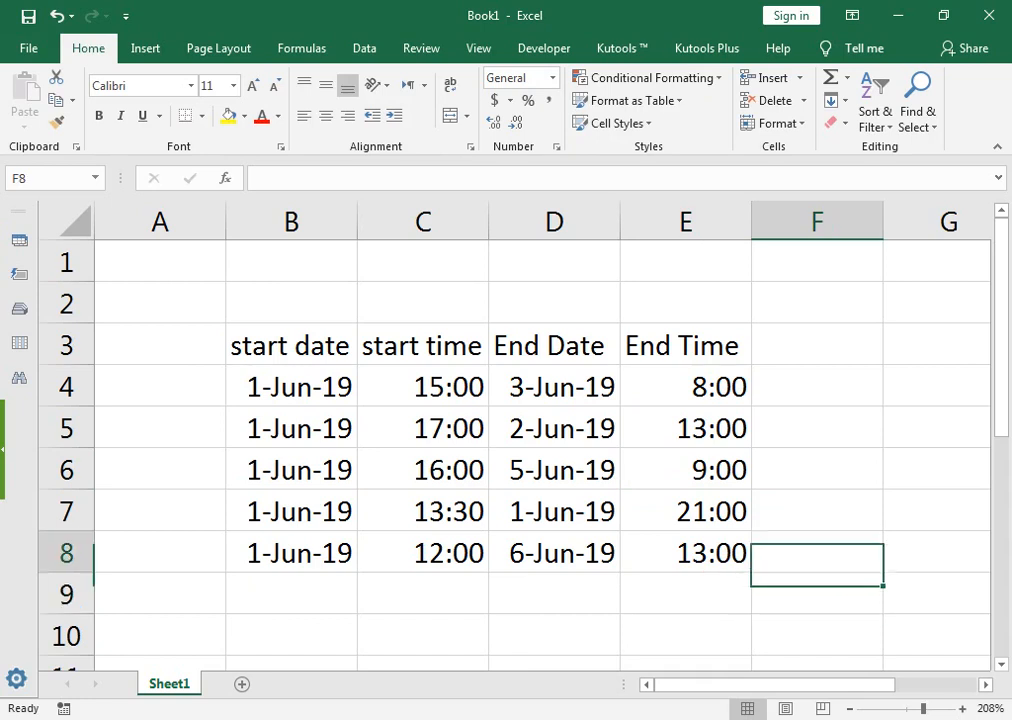
Enter the heading start D & T in cell F3
{"action": "key", "text": "Up"}
{"action": "key", "text": "Up"}
{"action": "key", "text": "Up"}
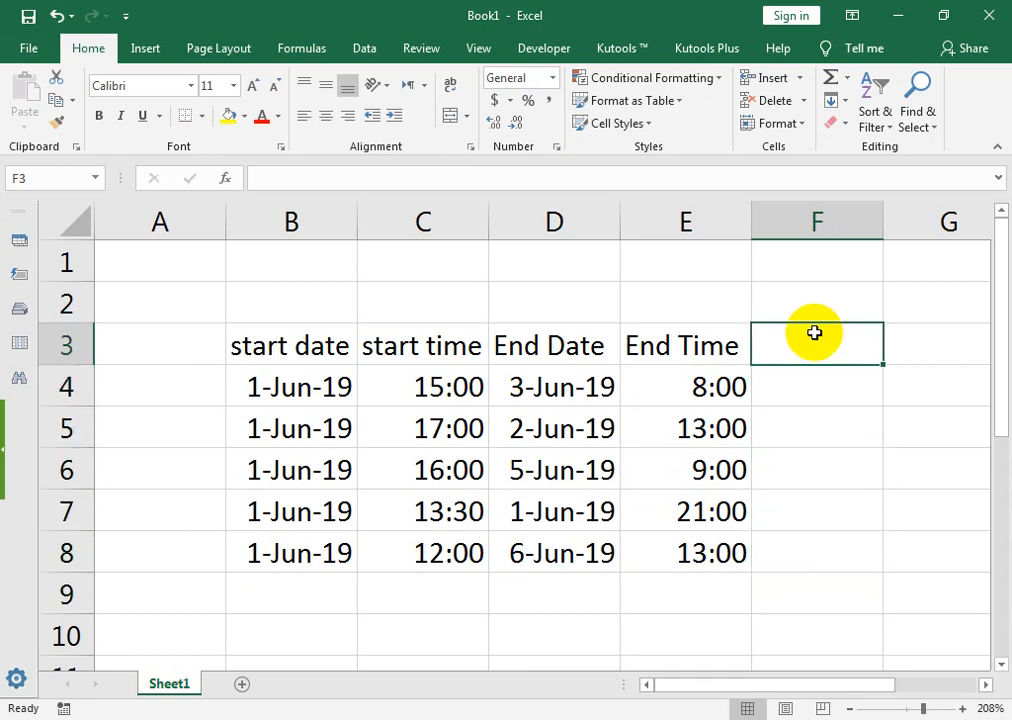
{"action": "type", "text": "sta"}
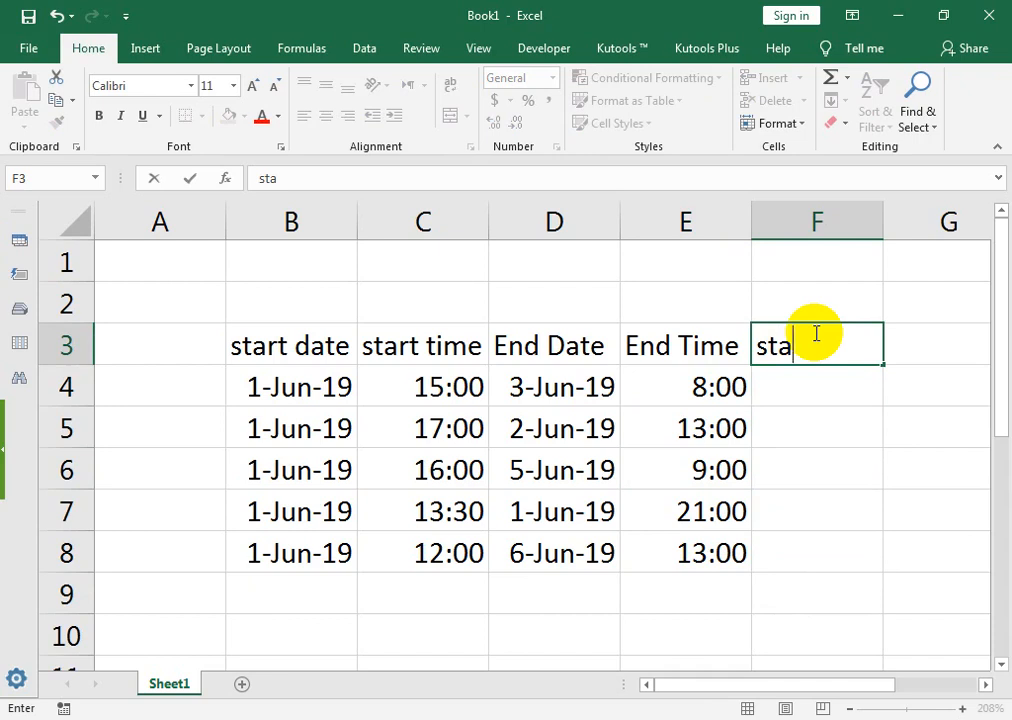
{"action": "type", "text": "rt D"}
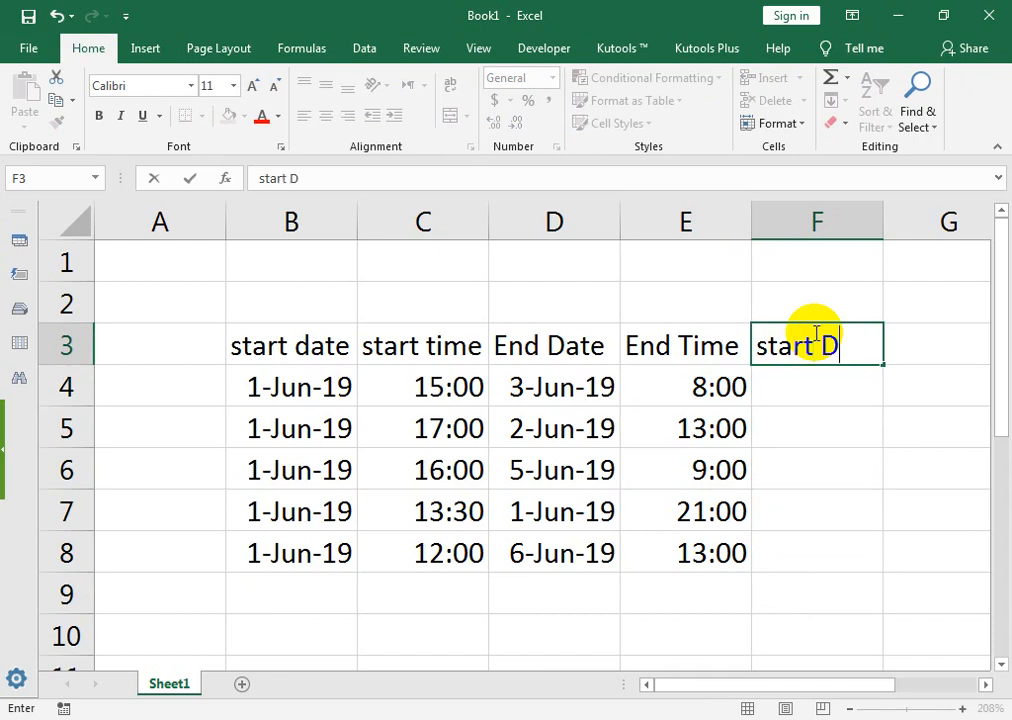
{"action": "type", "text": " & T"}
{"action": "key", "text": "Tab"}
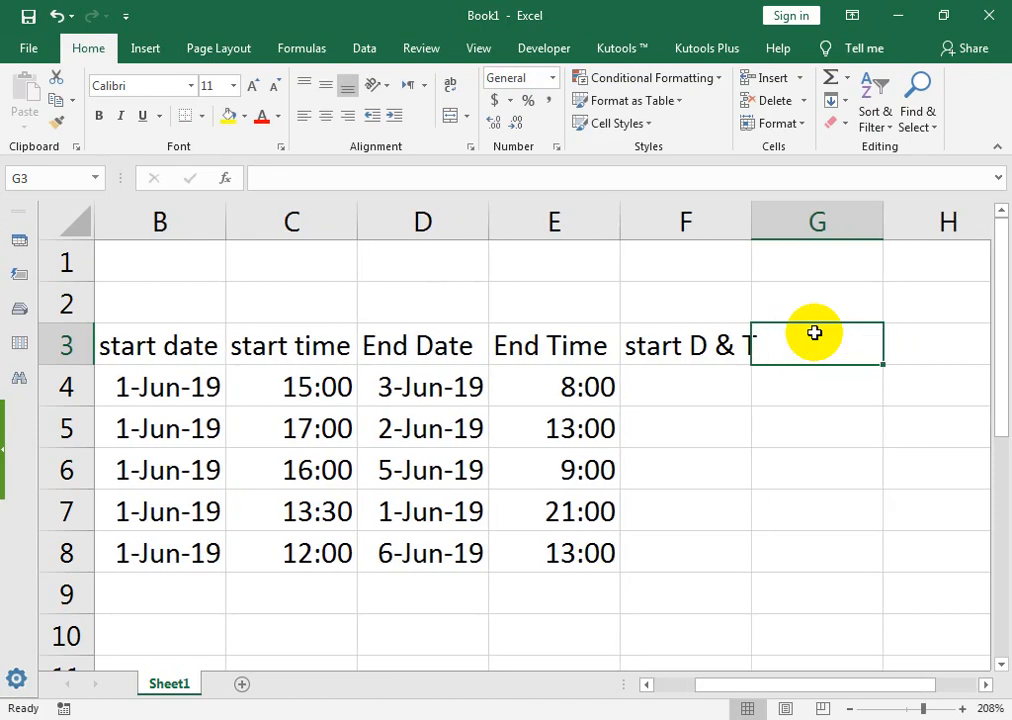
Enter the heading End D & T in cell G3
{"action": "type", "text": "End"}
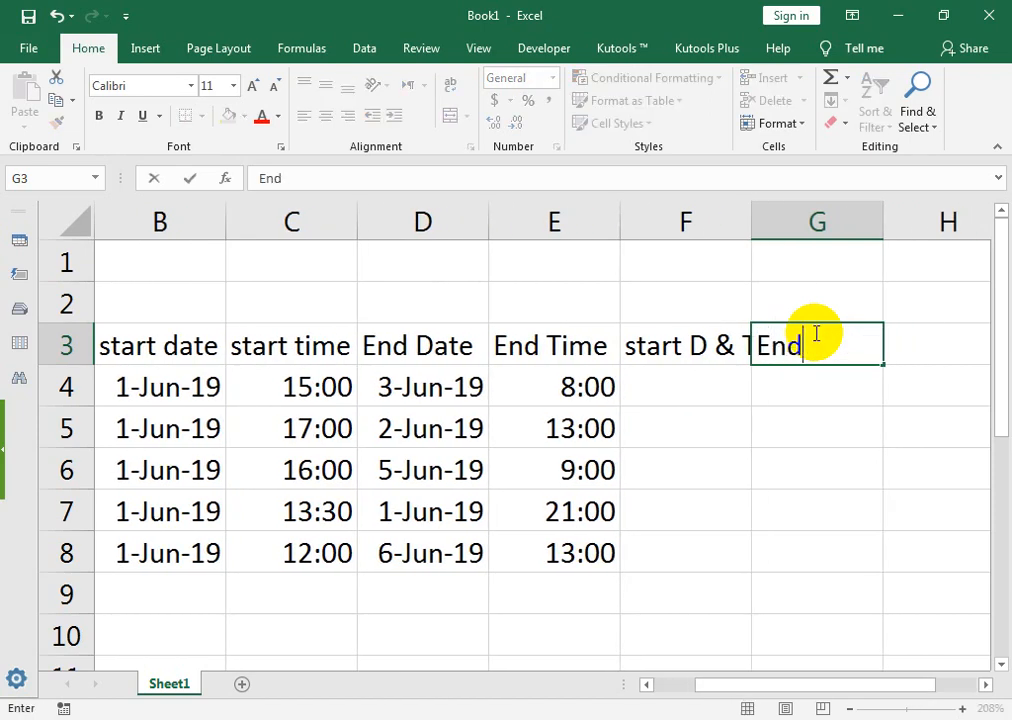
{"action": "type", "text": " D & ti"}
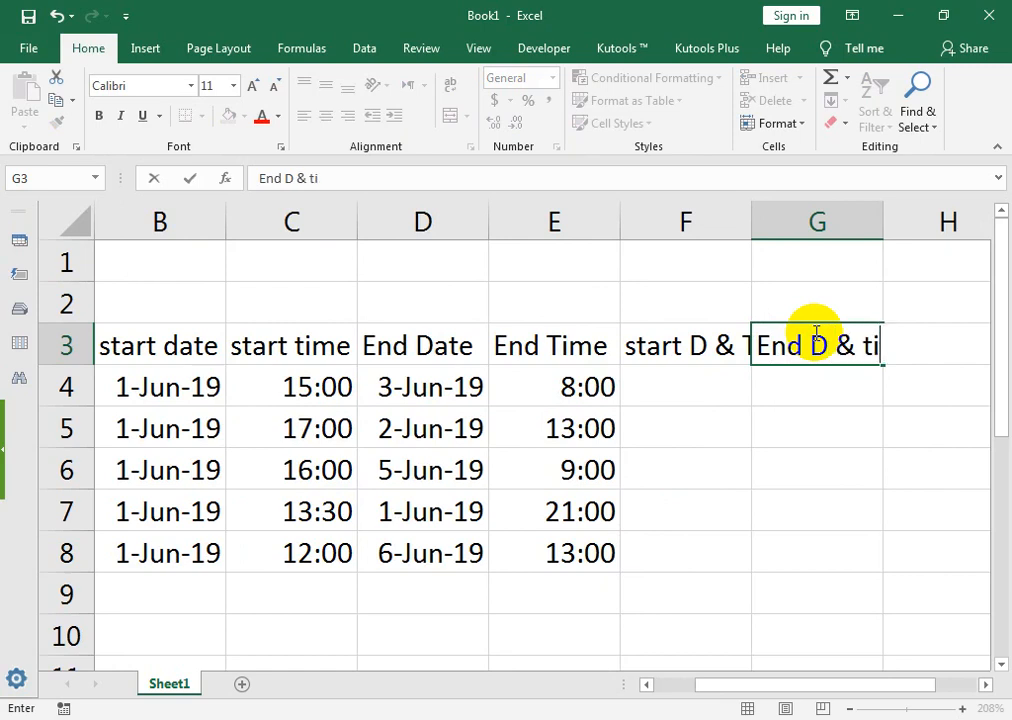
{"action": "key", "text": "BackSpace"}
{"action": "key", "text": "BackSpace"}
{"action": "type", "text": "T"}
{"action": "left_click", "coordinate": [768, 384]}
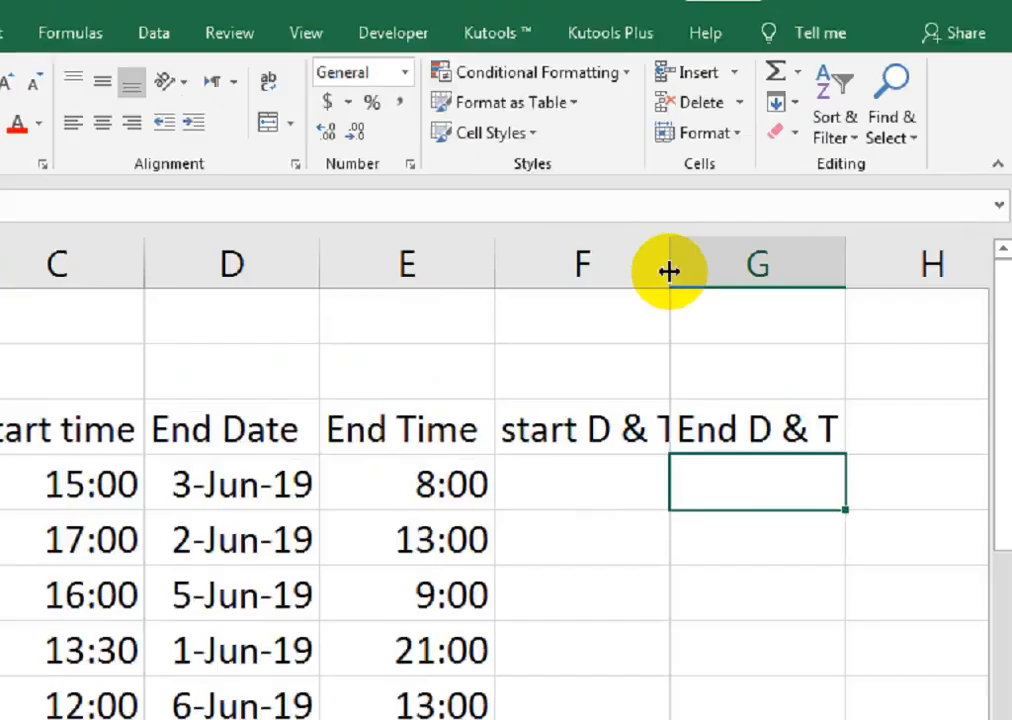
Widen columns F and G to fit their headings
{"action": "double_click", "coordinate": [751, 222]}
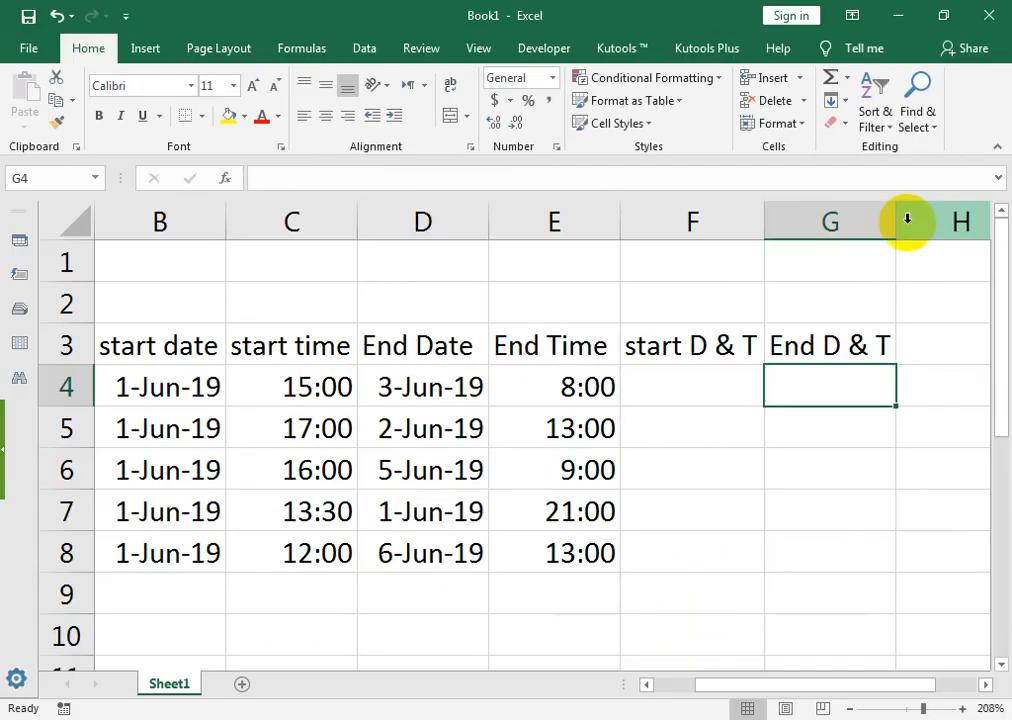
{"action": "left_click", "coordinate": [907, 220]}
{"action": "left_click", "coordinate": [905, 219]}
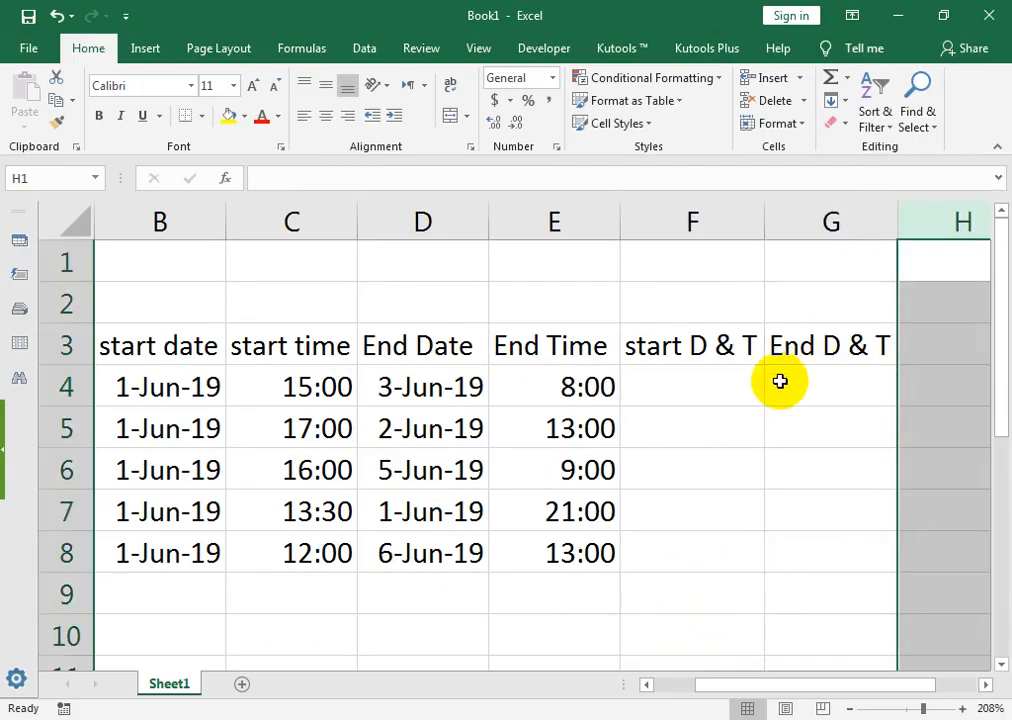
Combine the first start date and start time in F4 with the formula =B4+C4
{"action": "left_click", "coordinate": [634, 391]}
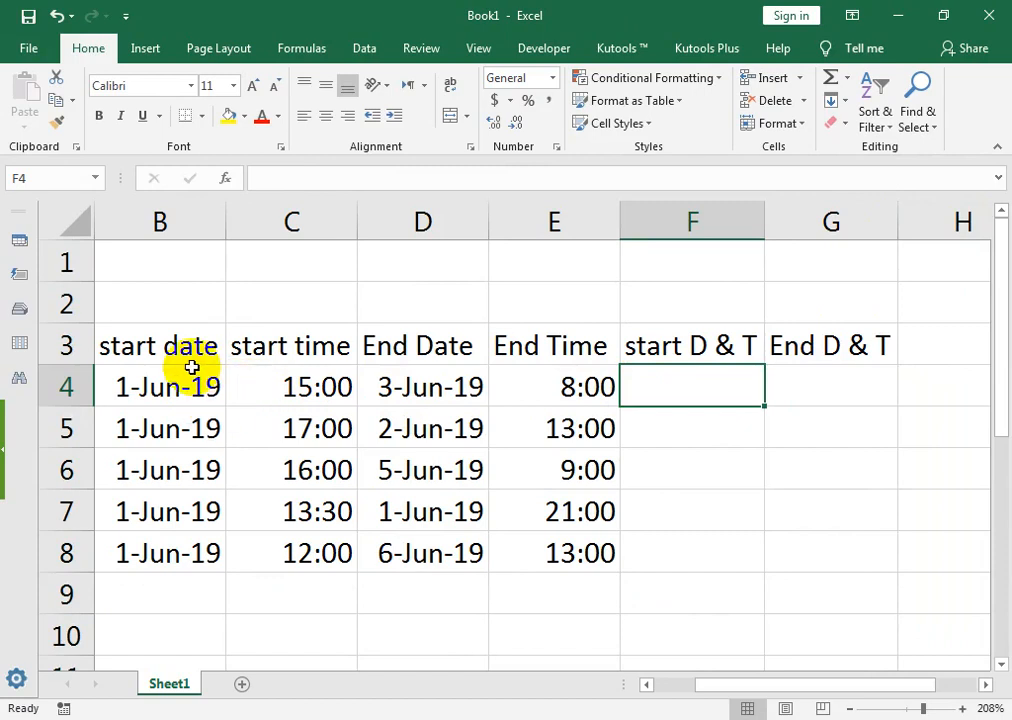
{"action": "type", "text": "="}
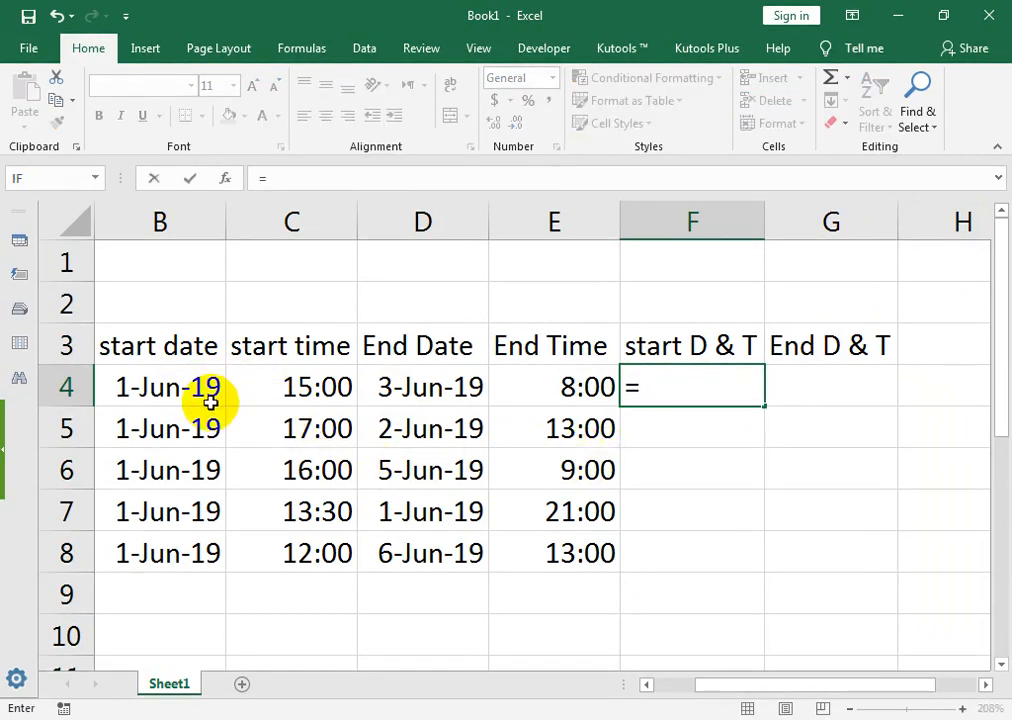
{"action": "left_click", "coordinate": [193, 385]}
{"action": "type", "text": "+"}
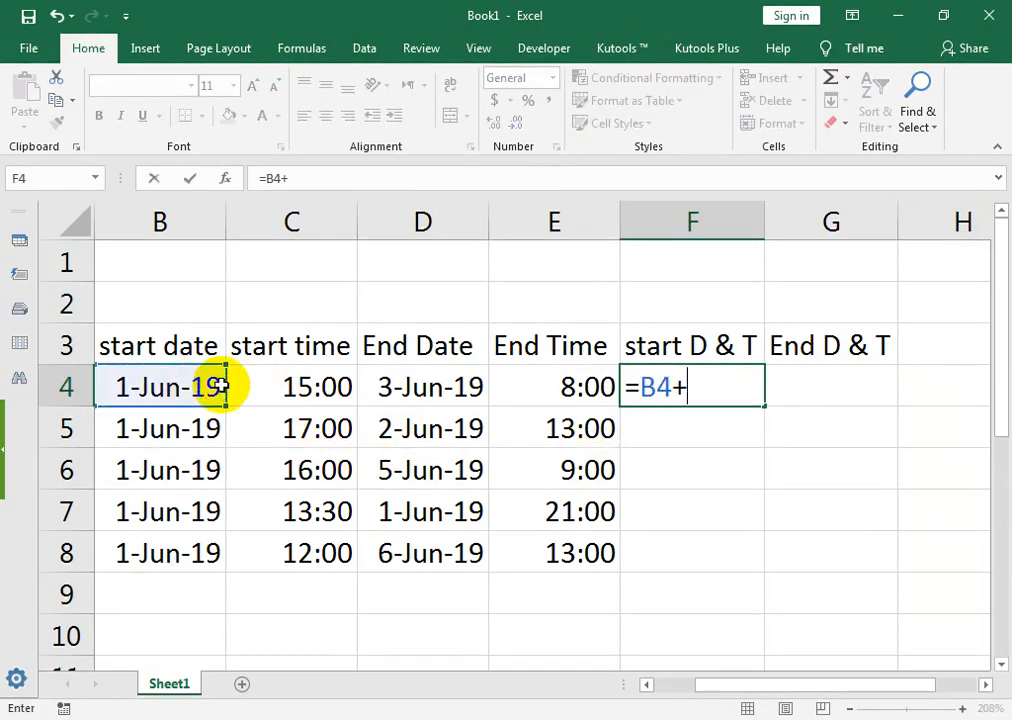
{"action": "left_click", "coordinate": [322, 386]}
{"action": "key", "text": "Return"}
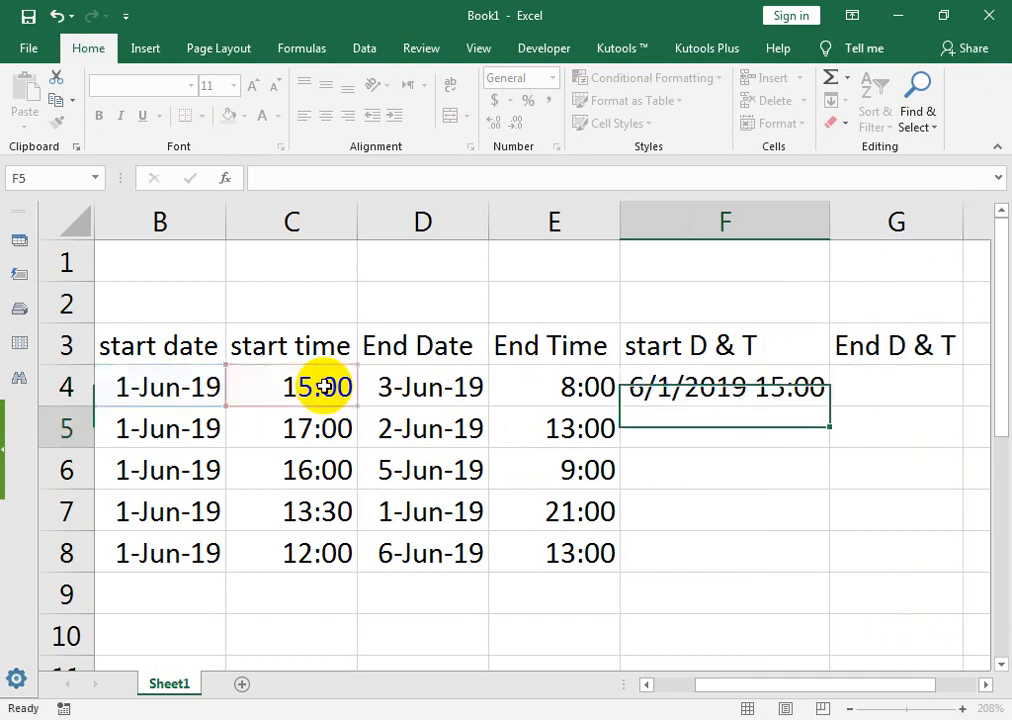
Clear cell F4 and reset its number format to General
{"action": "left_click", "coordinate": [644, 386]}
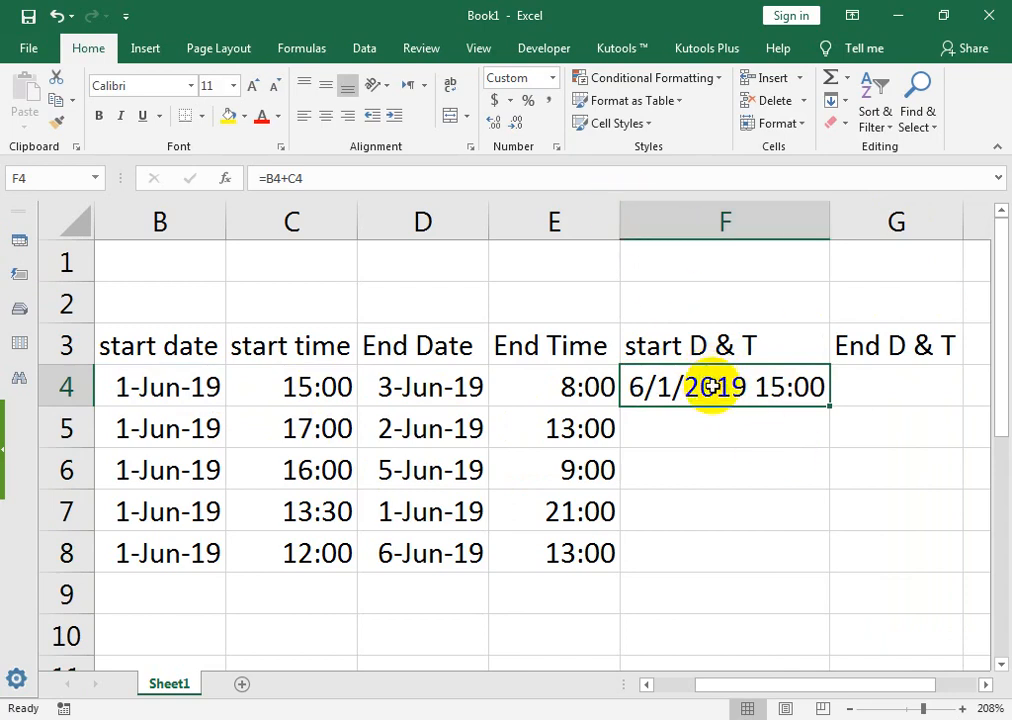
{"action": "key", "text": "Delete"}
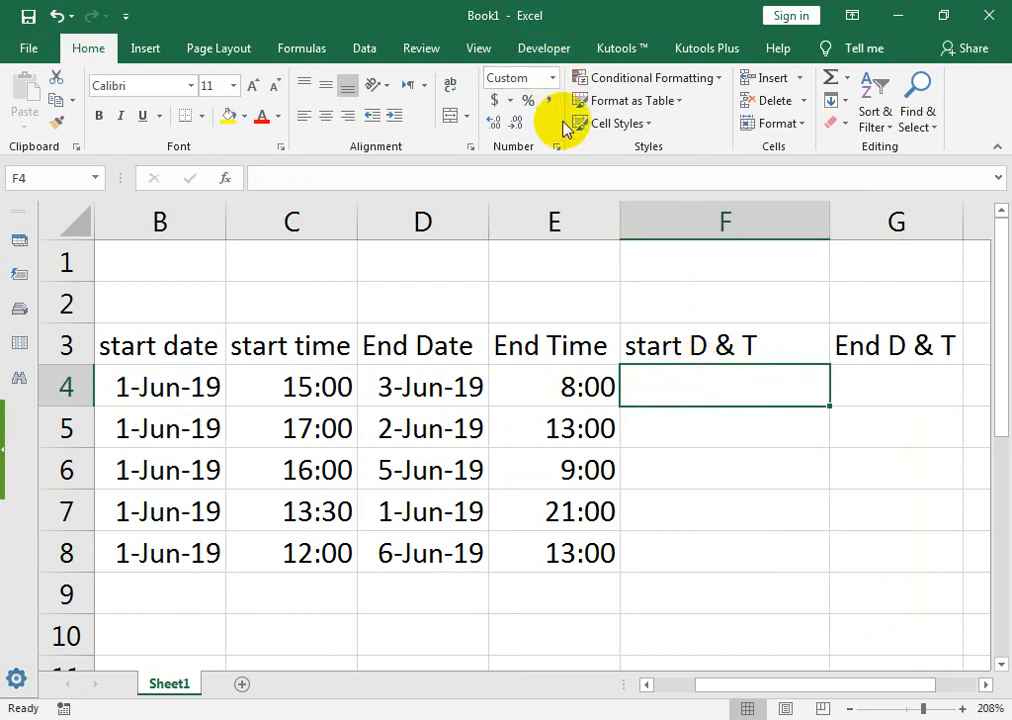
{"action": "left_click", "coordinate": [552, 77]}
{"action": "left_click", "coordinate": [551, 130]}
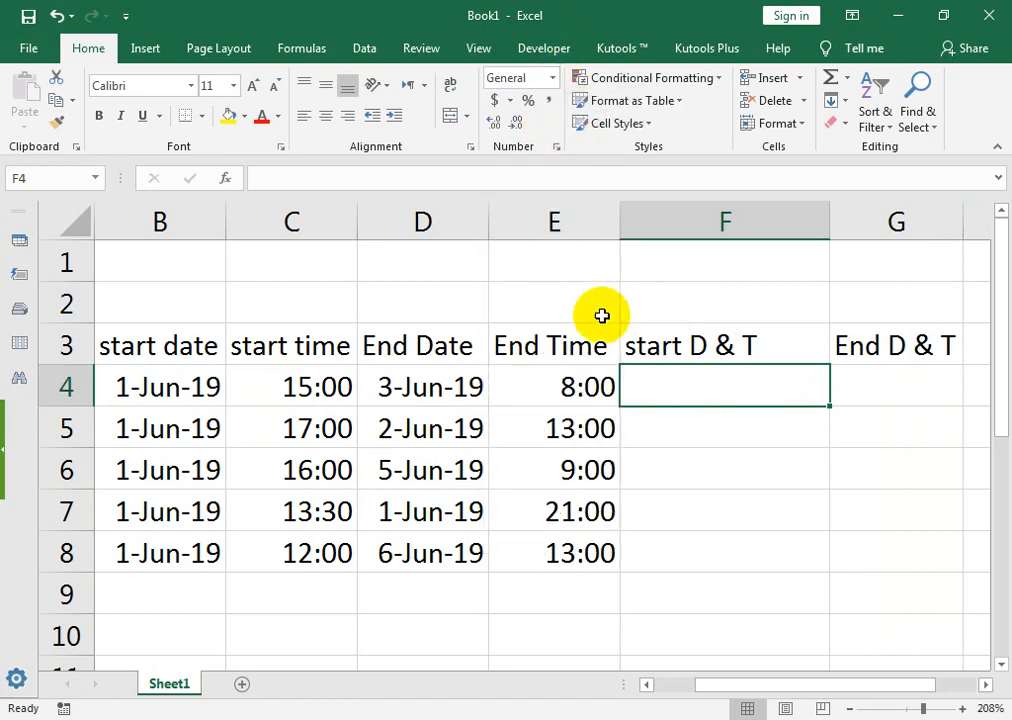
Enter the formula =B4+C4 in F4 to add the start time to the start date
{"action": "type", "text": "="}
{"action": "left_click", "coordinate": [156, 387]}
{"action": "type", "text": "+"}
{"action": "left_click", "coordinate": [294, 386]}
{"action": "key", "text": "Return"}
Apply the General number format to the start date-and-time result in F4
{"action": "left_click", "coordinate": [724, 390]}
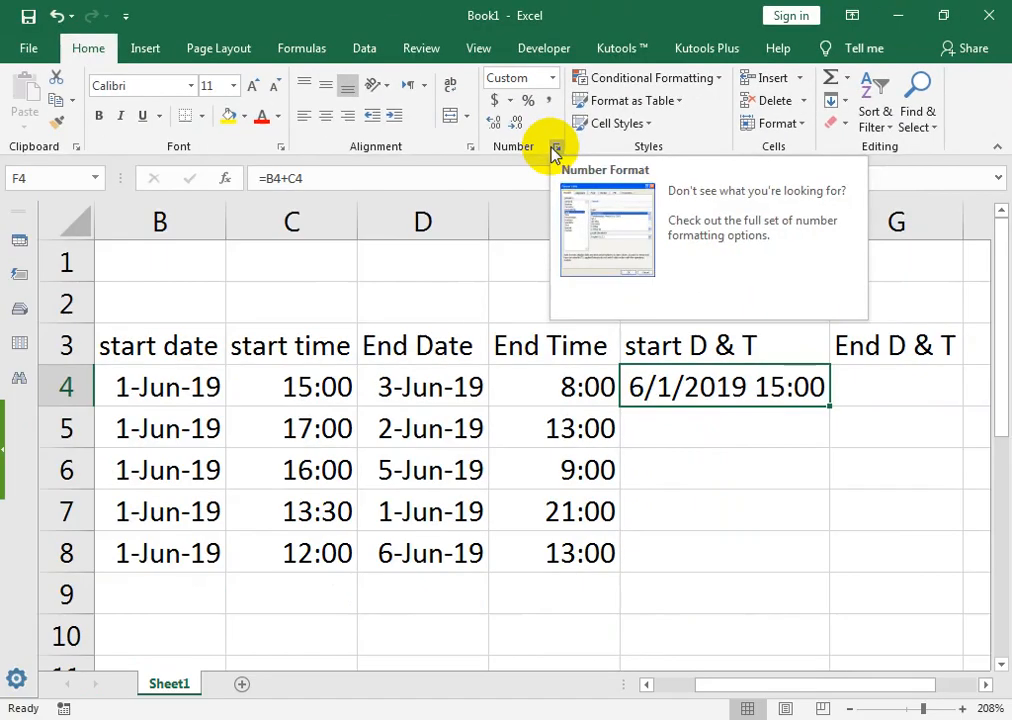
{"action": "left_click", "coordinate": [555, 150]}
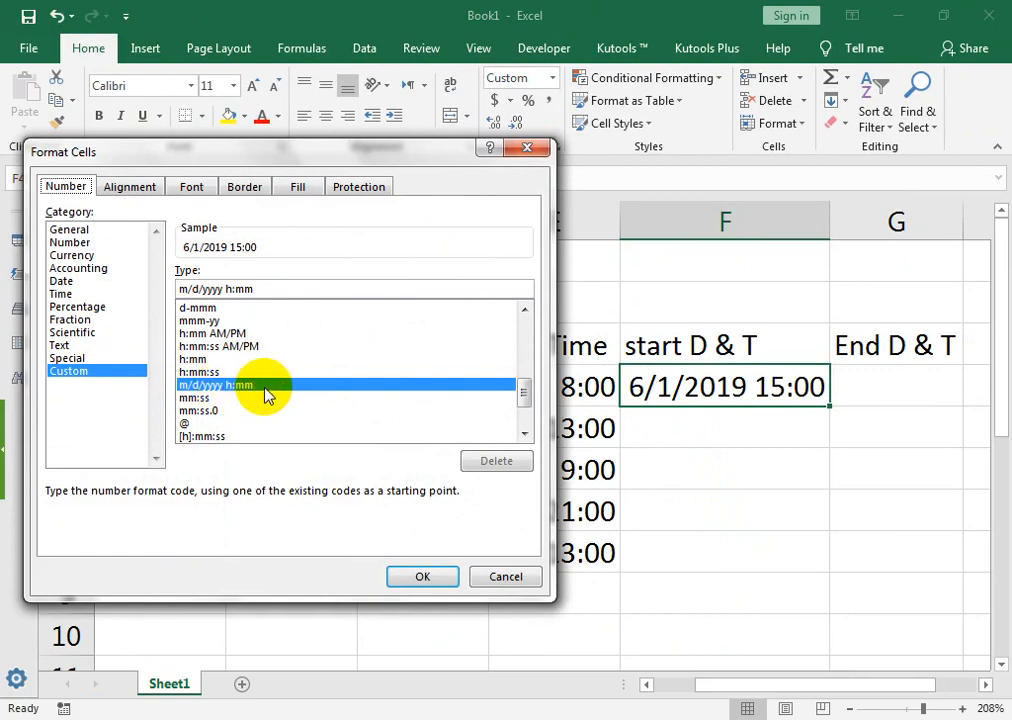
{"action": "left_click", "coordinate": [62, 229]}
{"action": "left_click", "coordinate": [422, 576]}
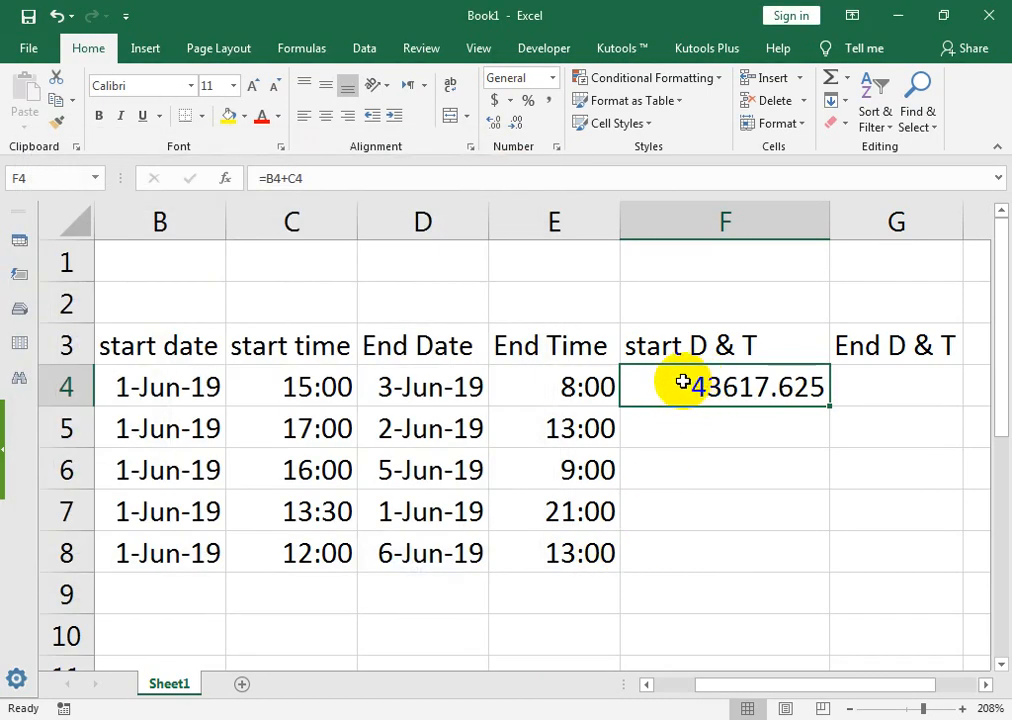
Format F4 as a short date and change it to the date type 3/14/12 1:30 PM
{"action": "left_click", "coordinate": [555, 82]}
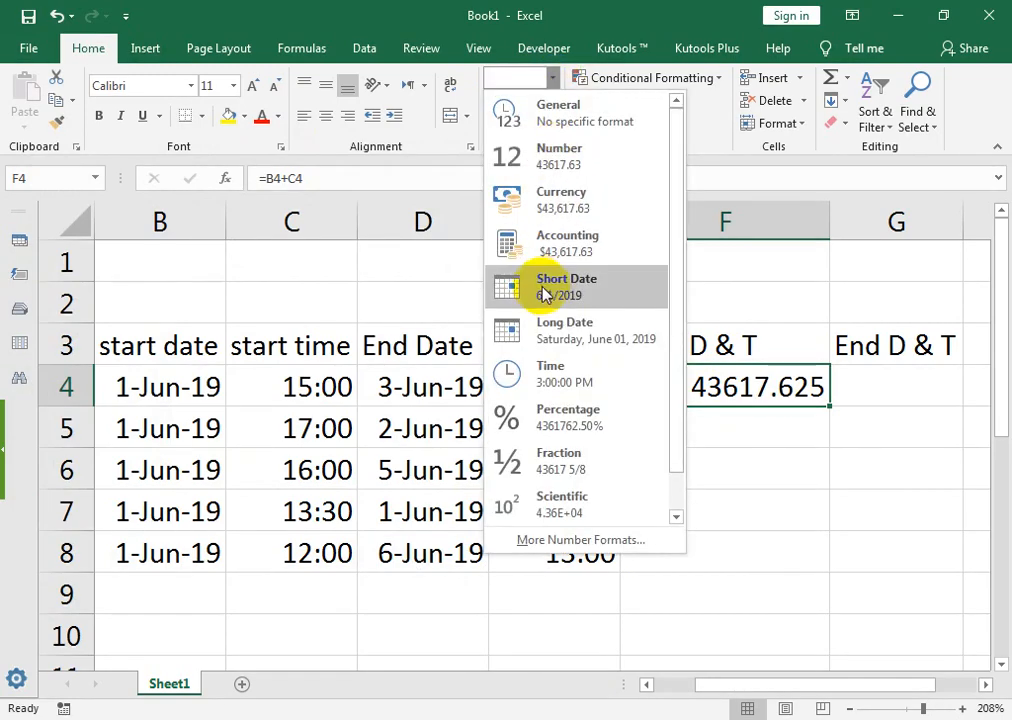
{"action": "left_click", "coordinate": [548, 294]}
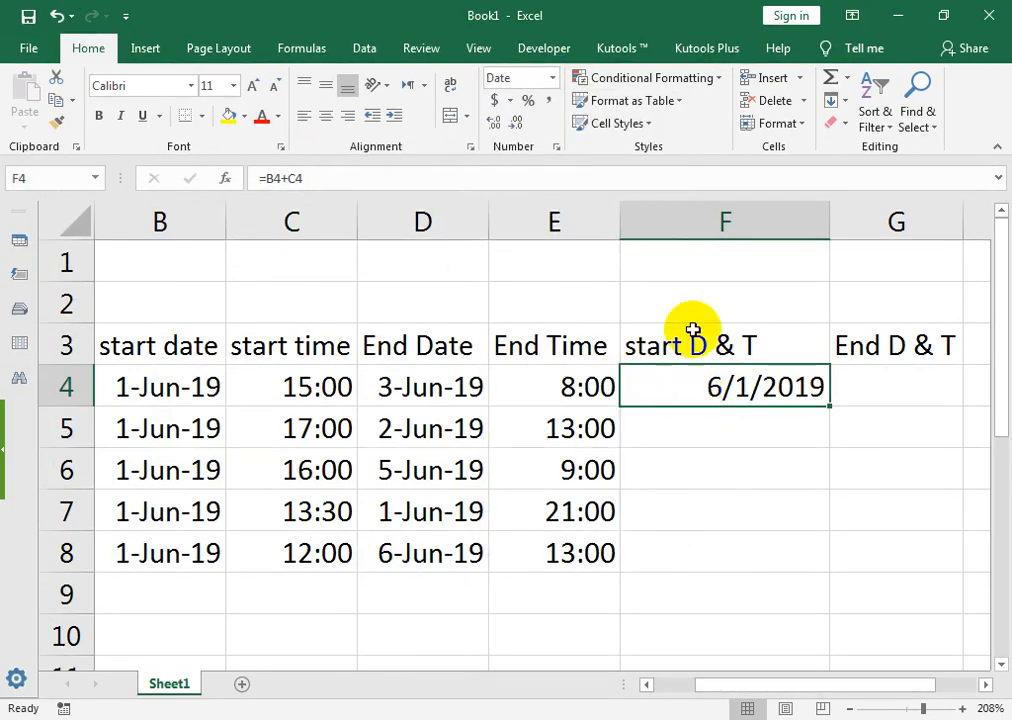
{"action": "left_click", "coordinate": [557, 148]}
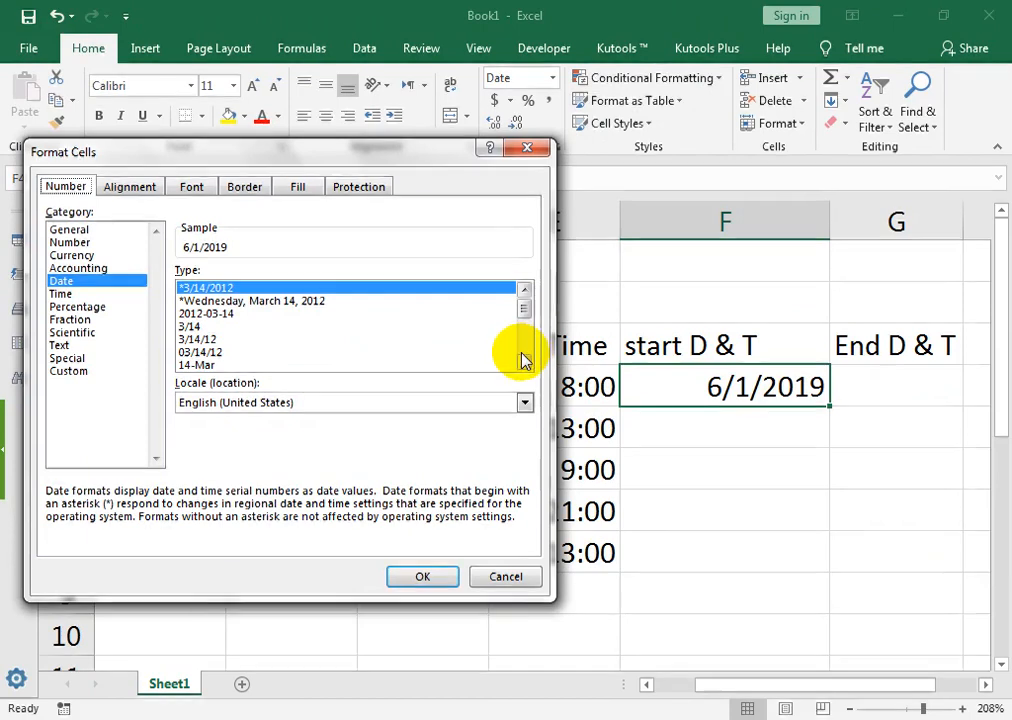
{"action": "left_click", "coordinate": [523, 362]}
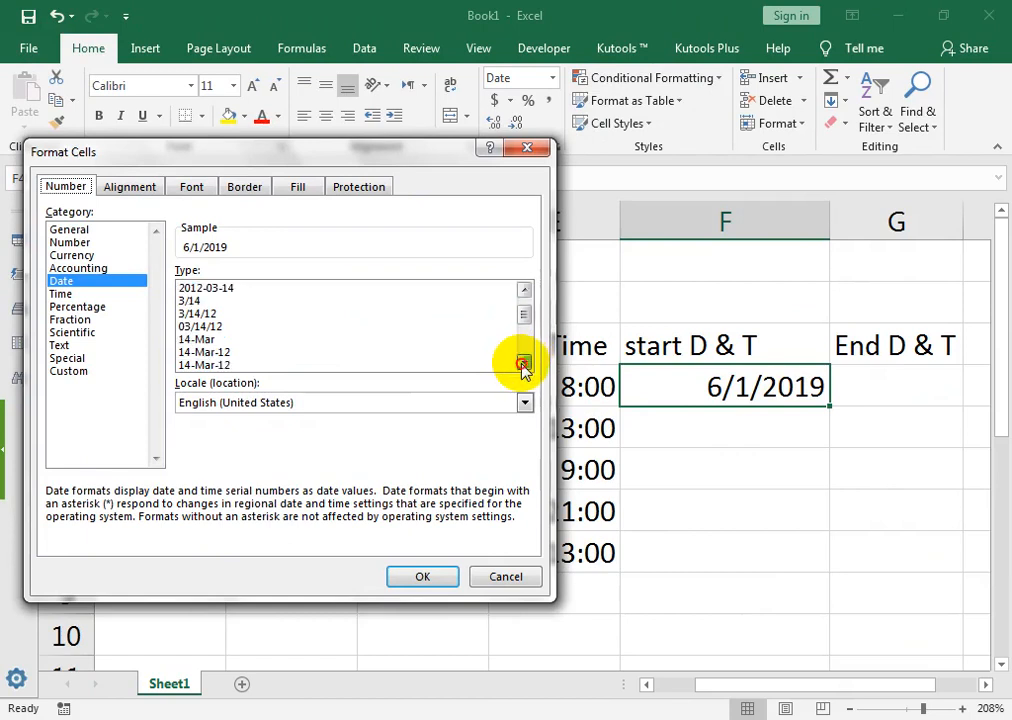
{"action": "left_click", "coordinate": [225, 340]}
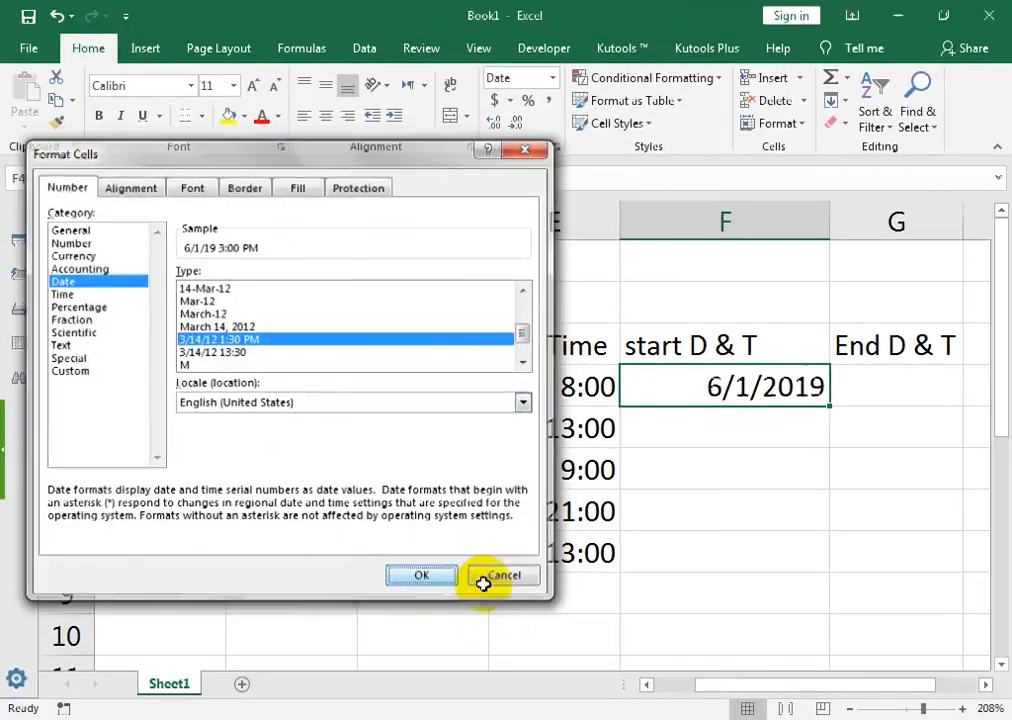
{"action": "left_click", "coordinate": [477, 583]}
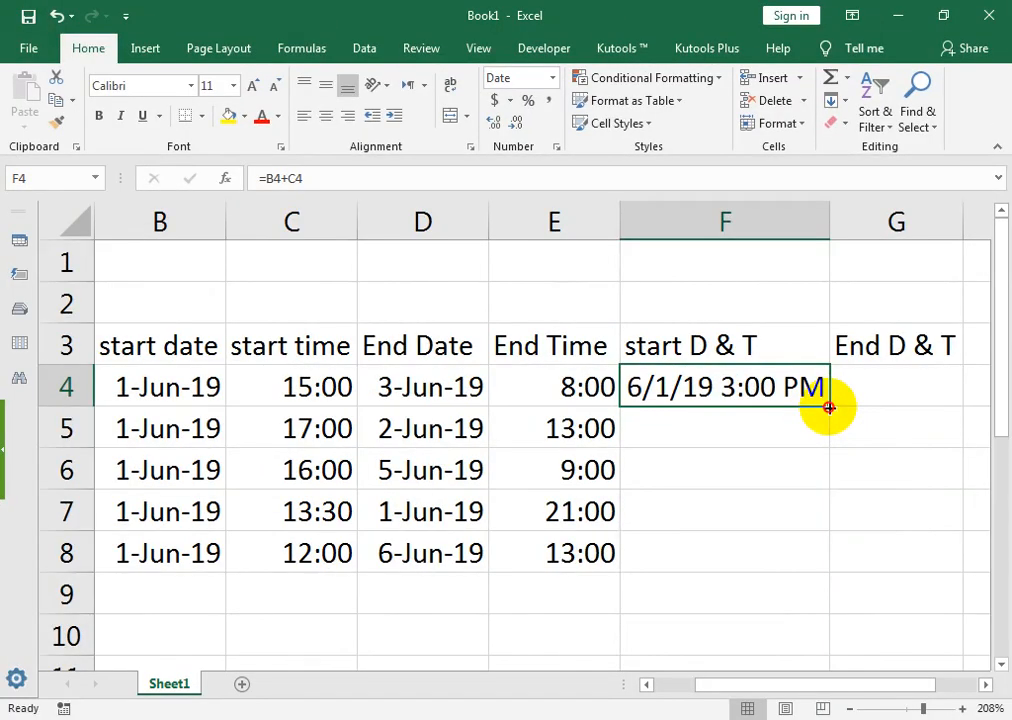
Fill the F4 formula down to F8 and widen column F to fit its contents
{"action": "left_click_drag", "start_coordinate": [647, 366], "coordinate": [594, 648]}
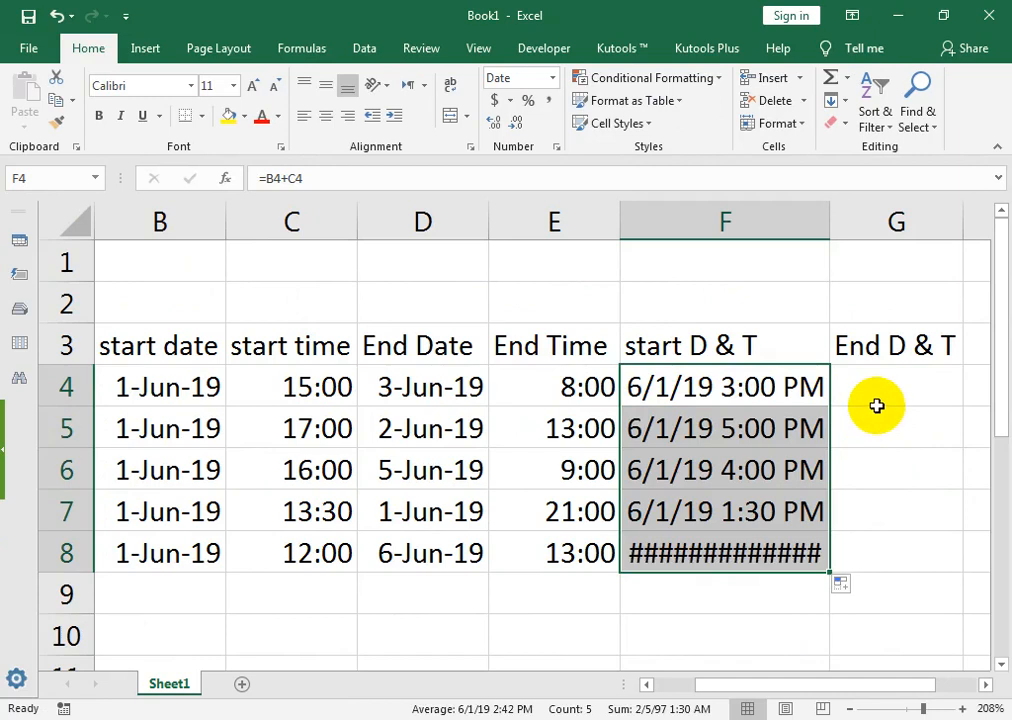
{"action": "left_click", "coordinate": [876, 405]}
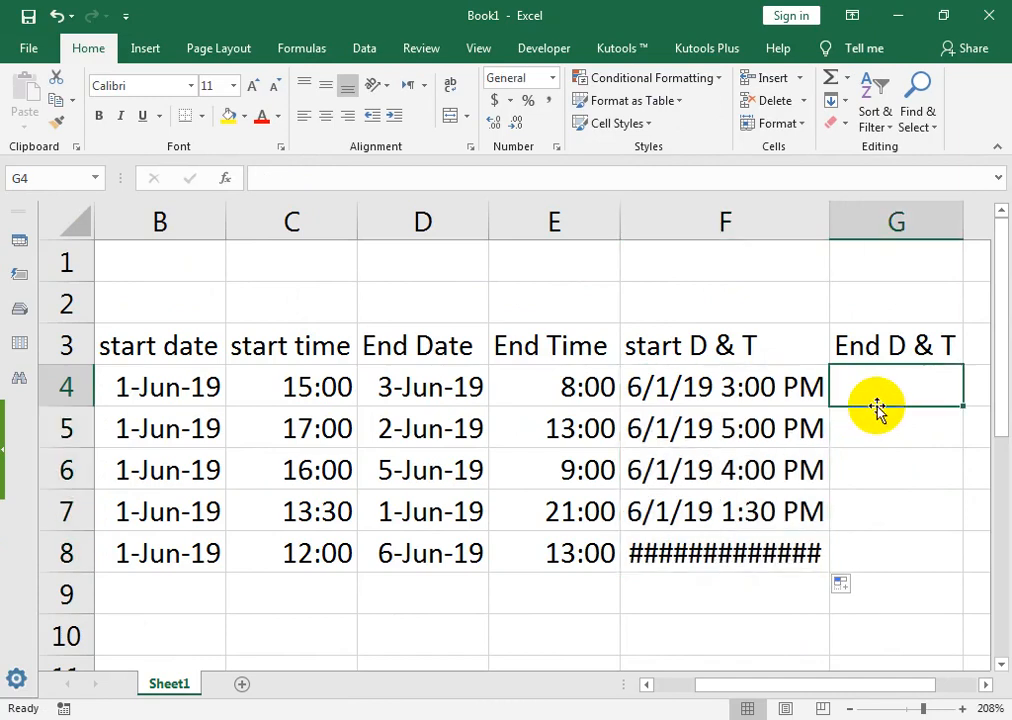
{"action": "double_click", "coordinate": [828, 210]}
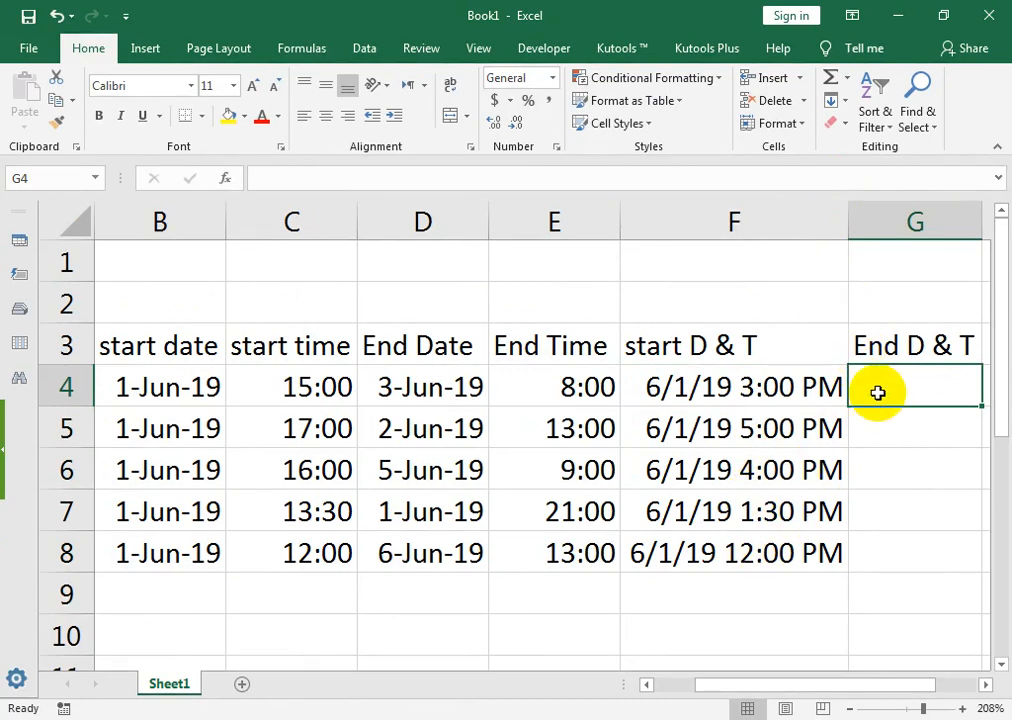
Enter the formula =D4+E4 in G4 to combine the first end date and end time
{"action": "type", "text": "="}
{"action": "left_click", "coordinate": [383, 398]}
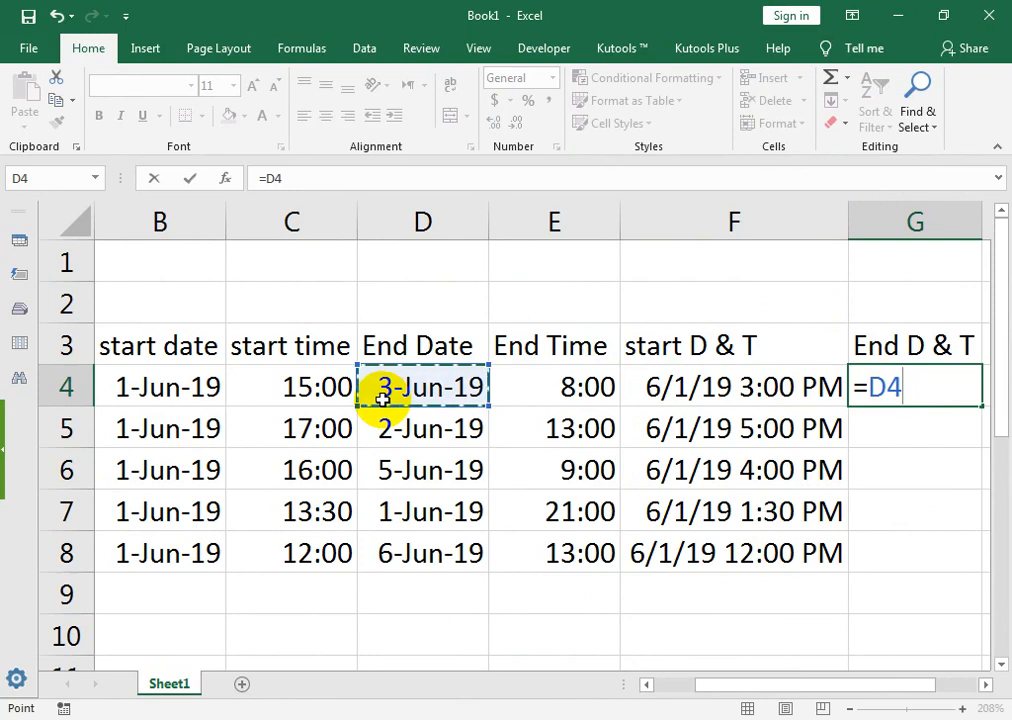
{"action": "left_click", "coordinate": [581, 386]}
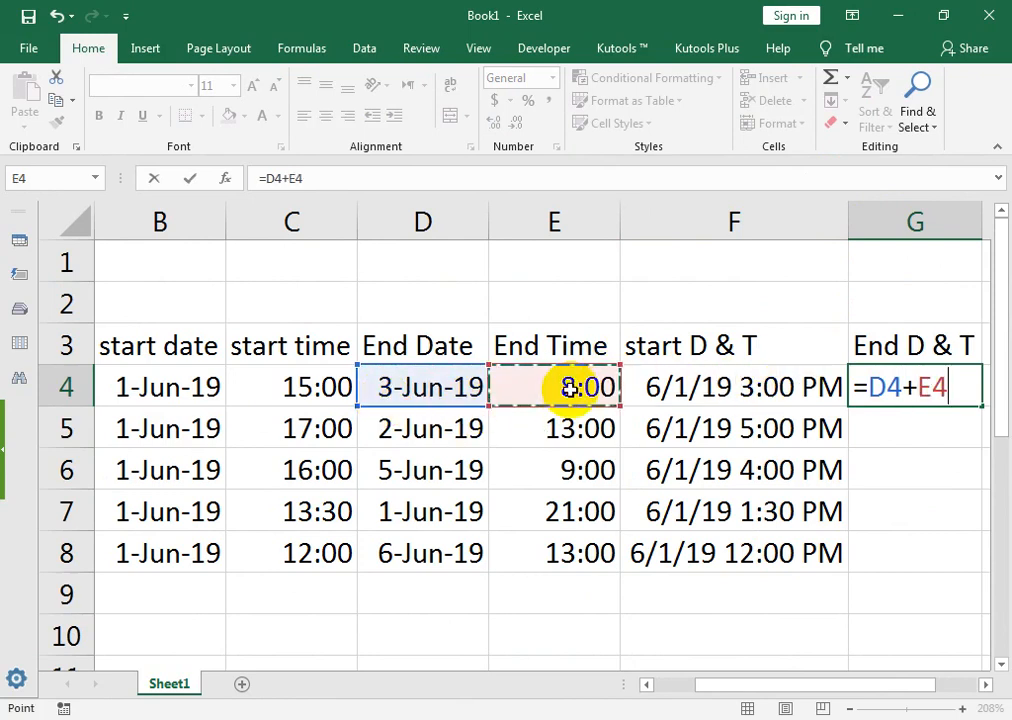
{"action": "key", "text": "Return"}
{"action": "left_click", "coordinate": [822, 385]}
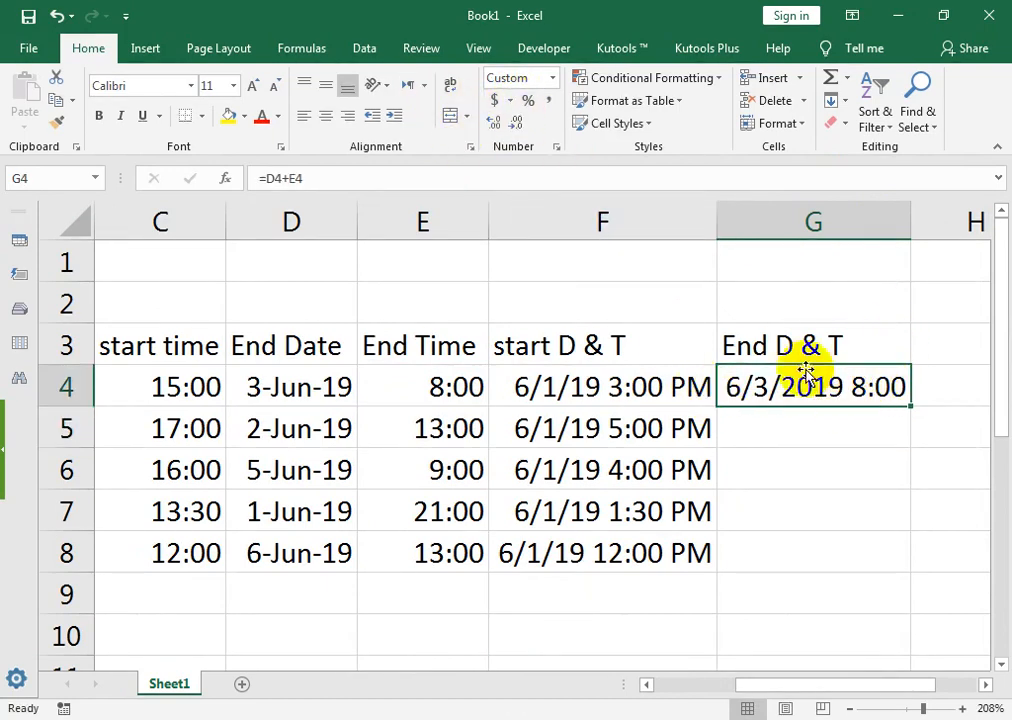
Try to copy the date-and-time format of F4 onto G4 with Format Painter
{"action": "left_click", "coordinate": [536, 381]}
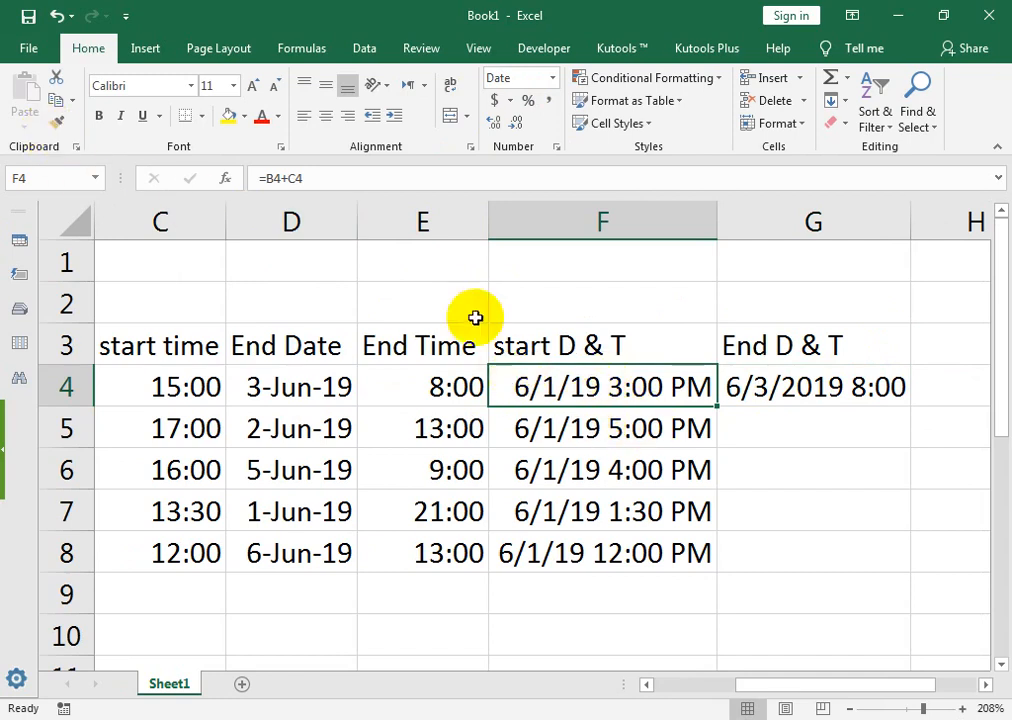
{"action": "left_click", "coordinate": [72, 130]}
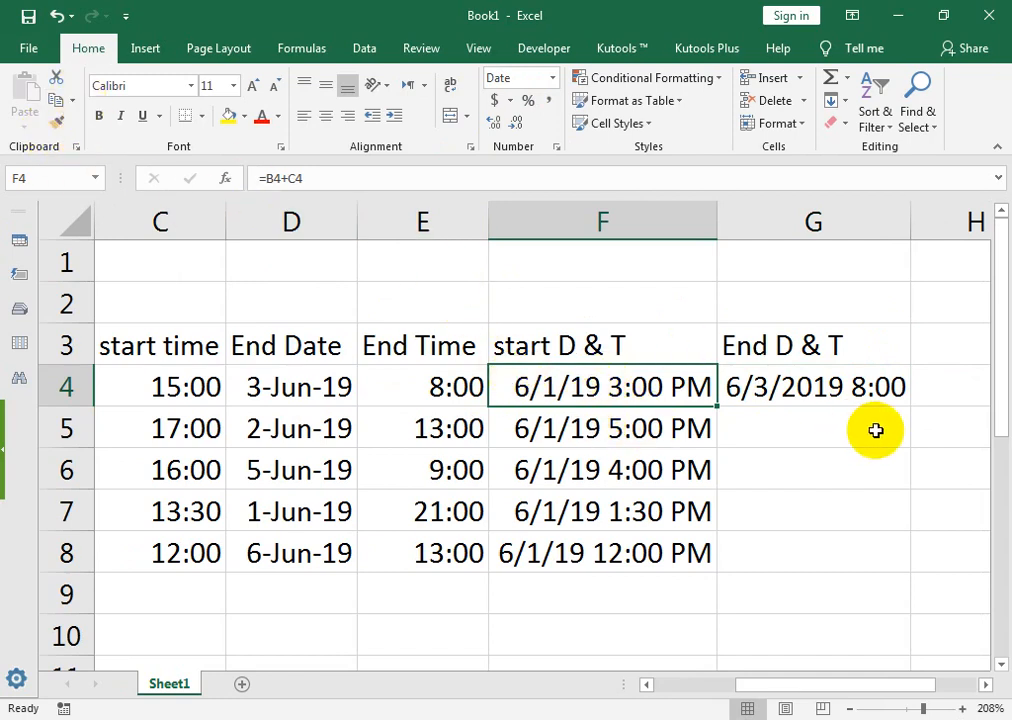
{"action": "left_click", "coordinate": [838, 386]}
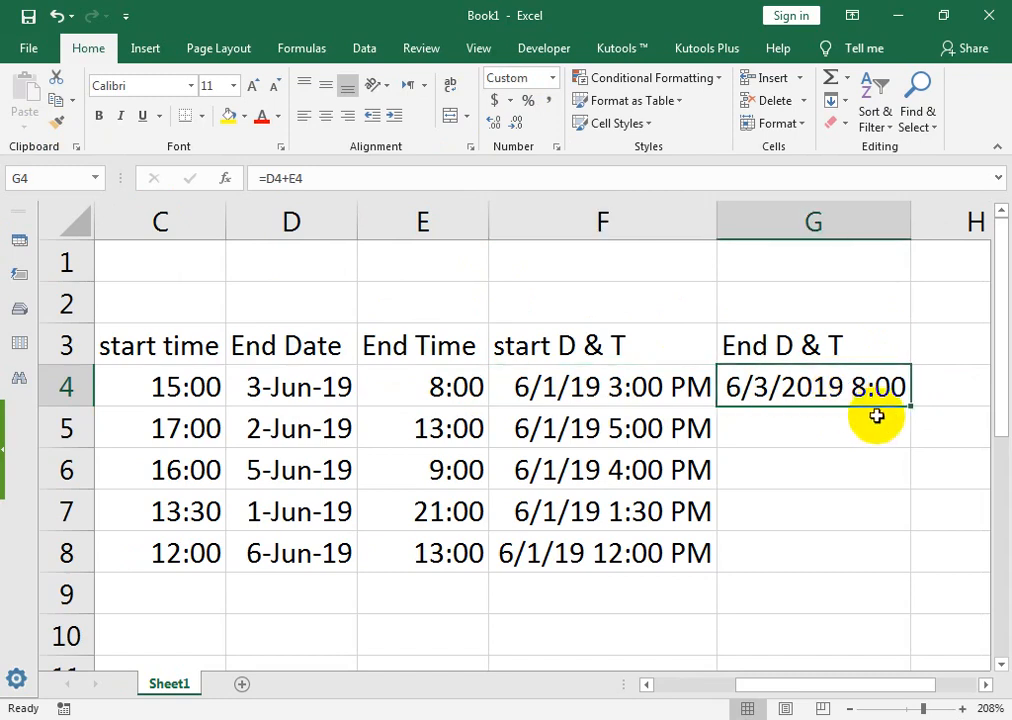
Fill the end date-and-time formula from G4 down to G8
{"action": "left_click_drag", "start_coordinate": [909, 409], "coordinate": [906, 556]}
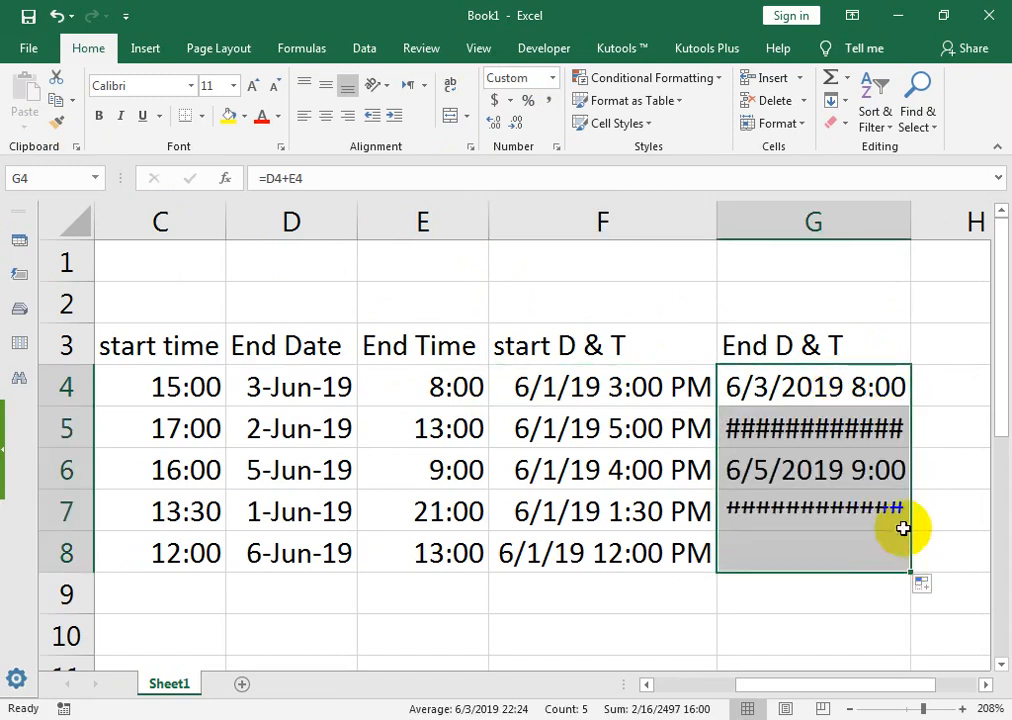
Widen column G to fit its contents and fill the header cells B3:G3 with light green
{"action": "double_click", "coordinate": [912, 214]}
{"action": "left_click_drag", "start_coordinate": [895, 342], "coordinate": [237, 346]}
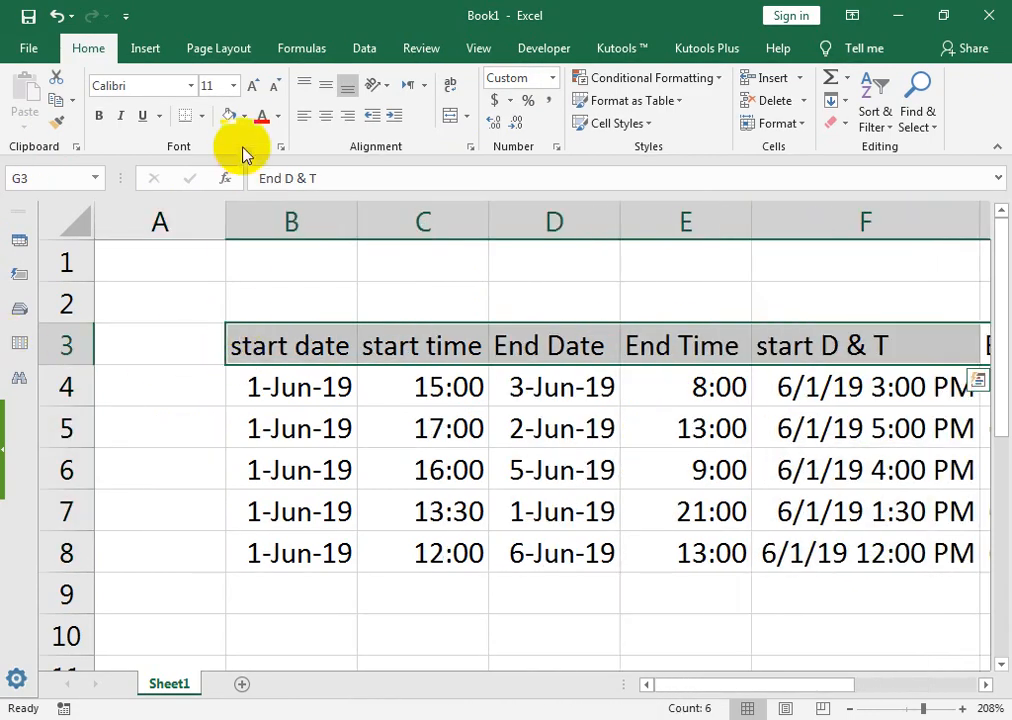
{"action": "left_click", "coordinate": [244, 116]}
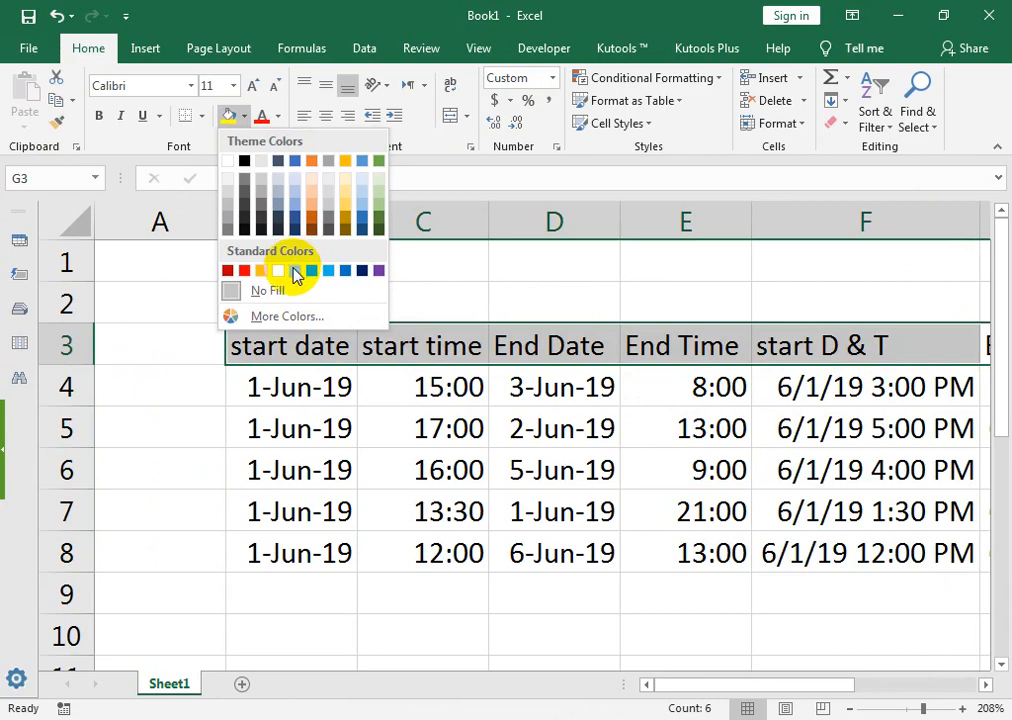
{"action": "left_click", "coordinate": [295, 271]}
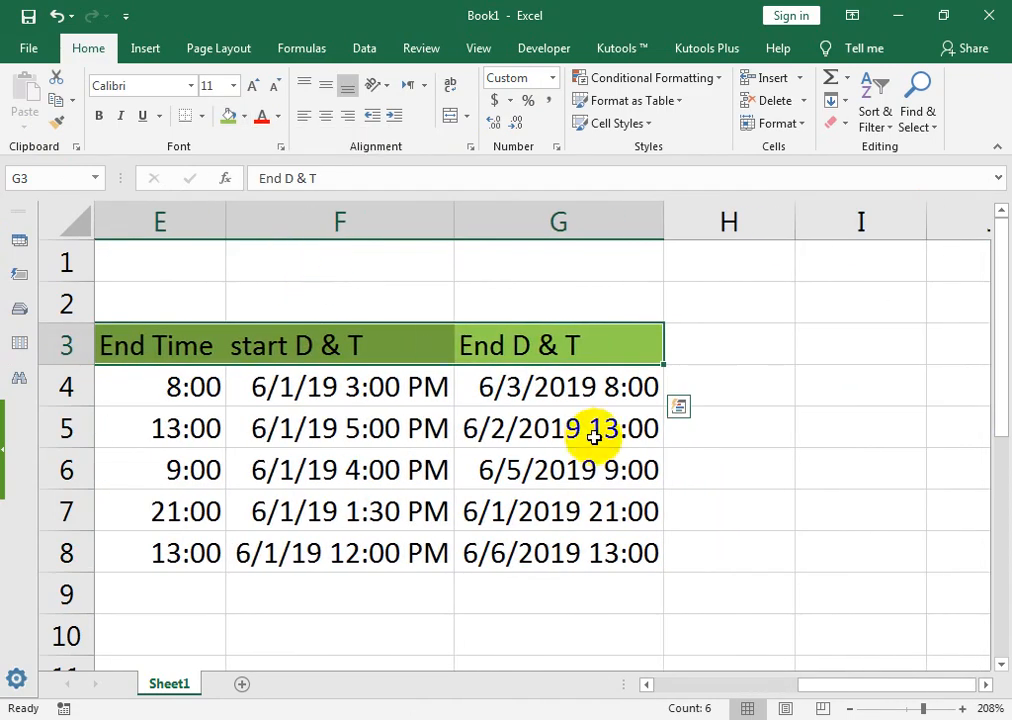
Centre the header text in B3:G3 and make it bold and italic
{"action": "left_click", "coordinate": [327, 117]}
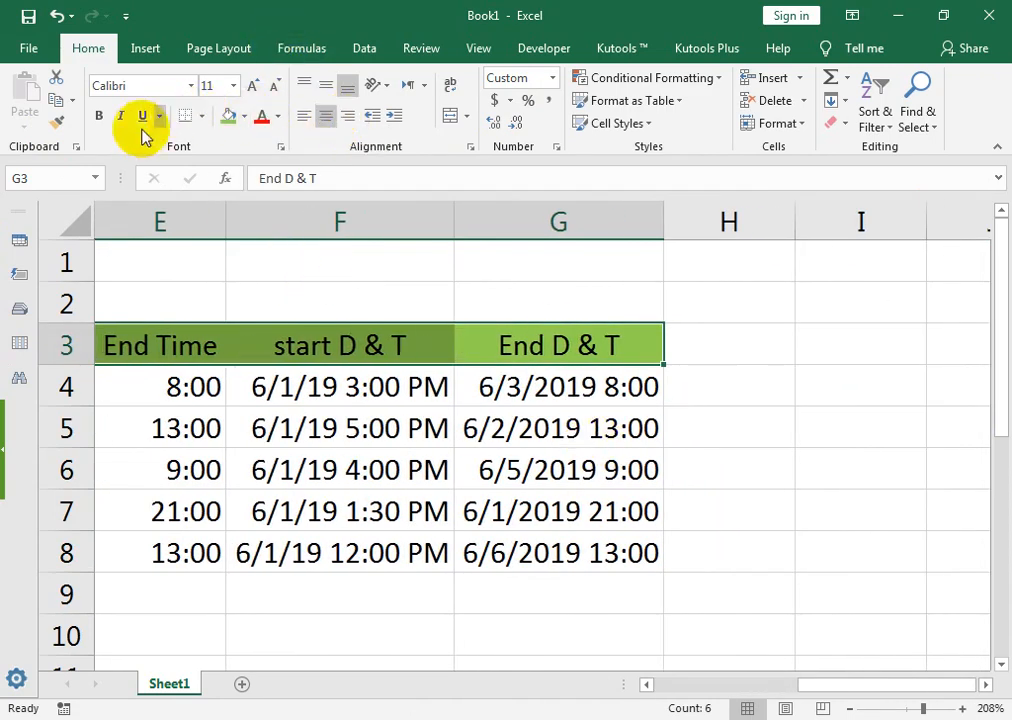
{"action": "left_click", "coordinate": [101, 116]}
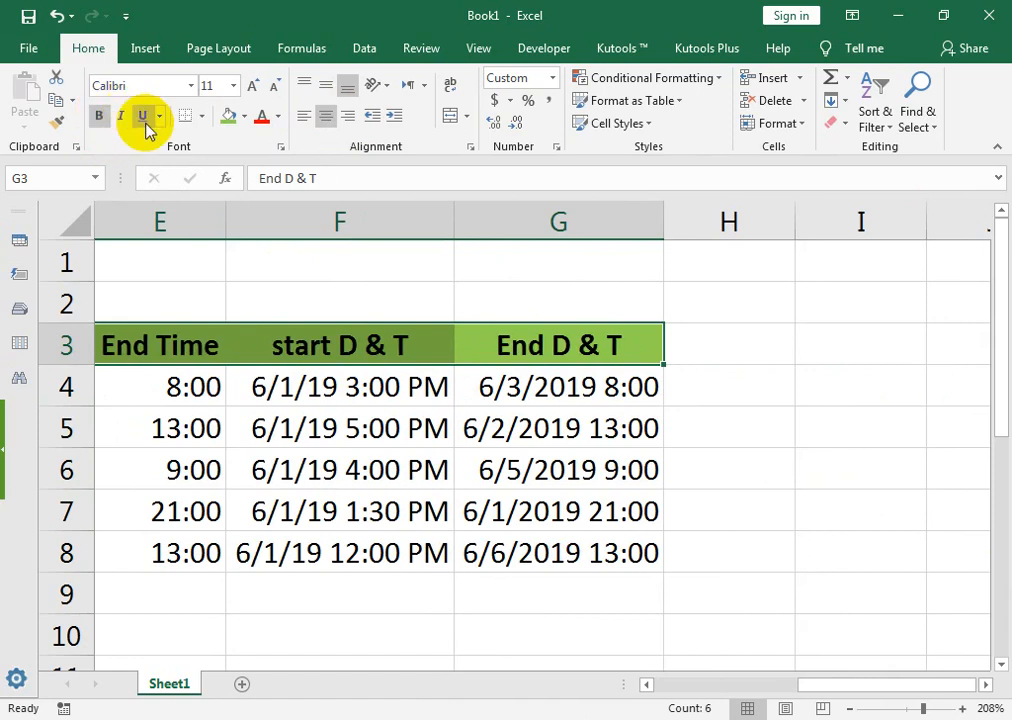
{"action": "left_click", "coordinate": [121, 117]}
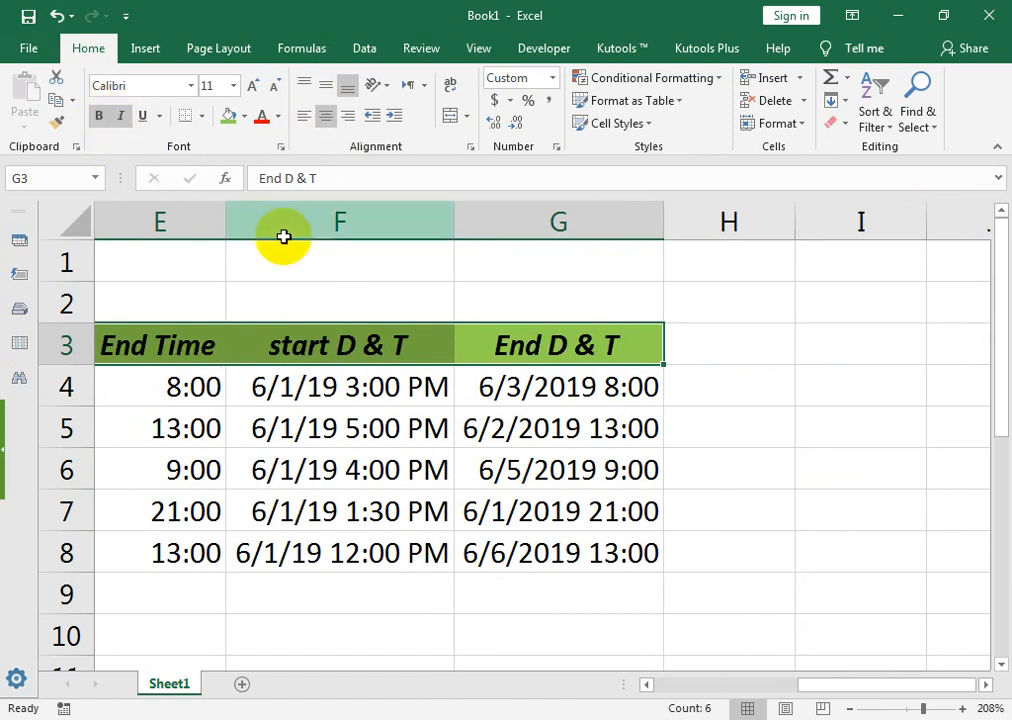
Enter the header Total Hours in H3 and widen column H to fit it
{"action": "left_click", "coordinate": [684, 352]}
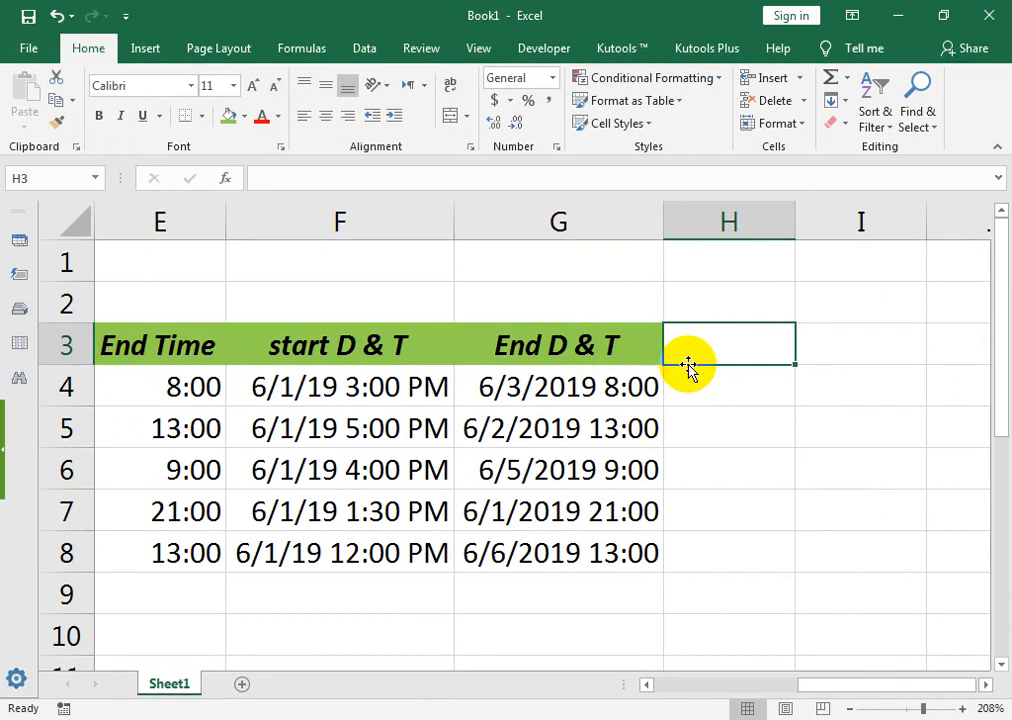
{"action": "type", "text": "tota"}
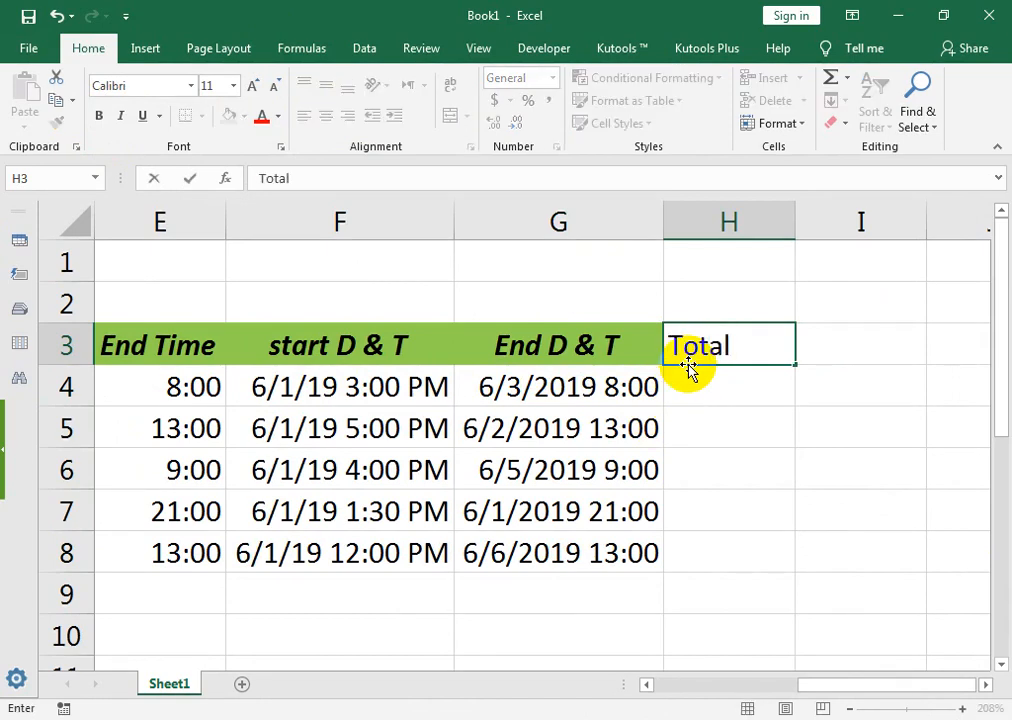
{"action": "key", "text": "Return"}
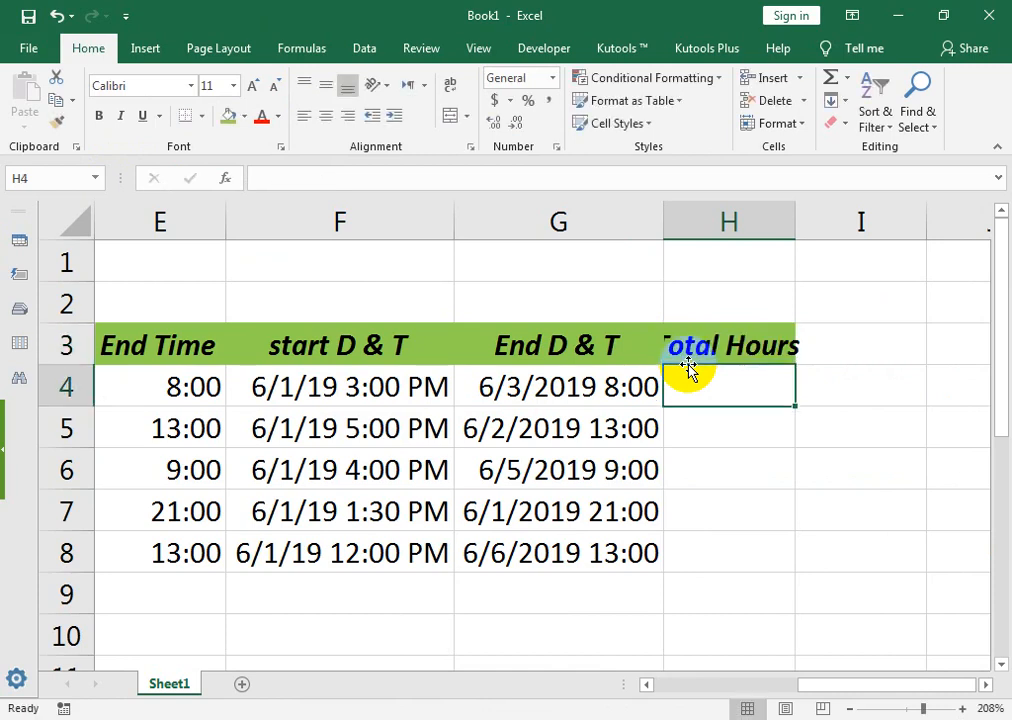
{"action": "double_click", "coordinate": [797, 210]}
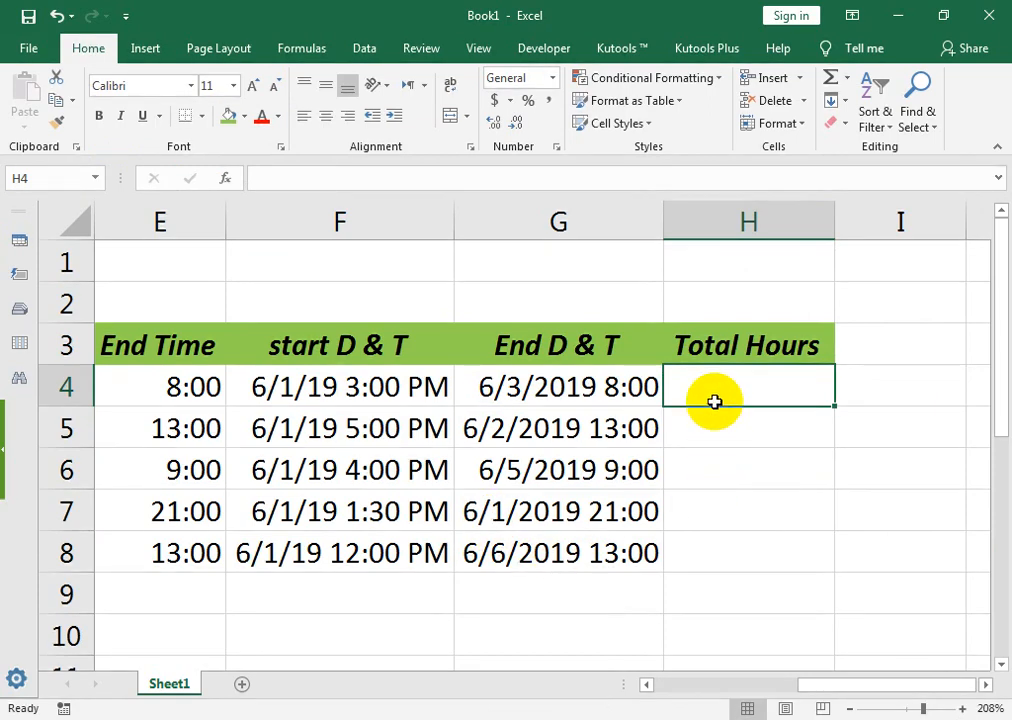
Enter the formula =G4-F4 in H4 and fill it down to H8
{"action": "type", "text": "="}
{"action": "left_click", "coordinate": [649, 379]}
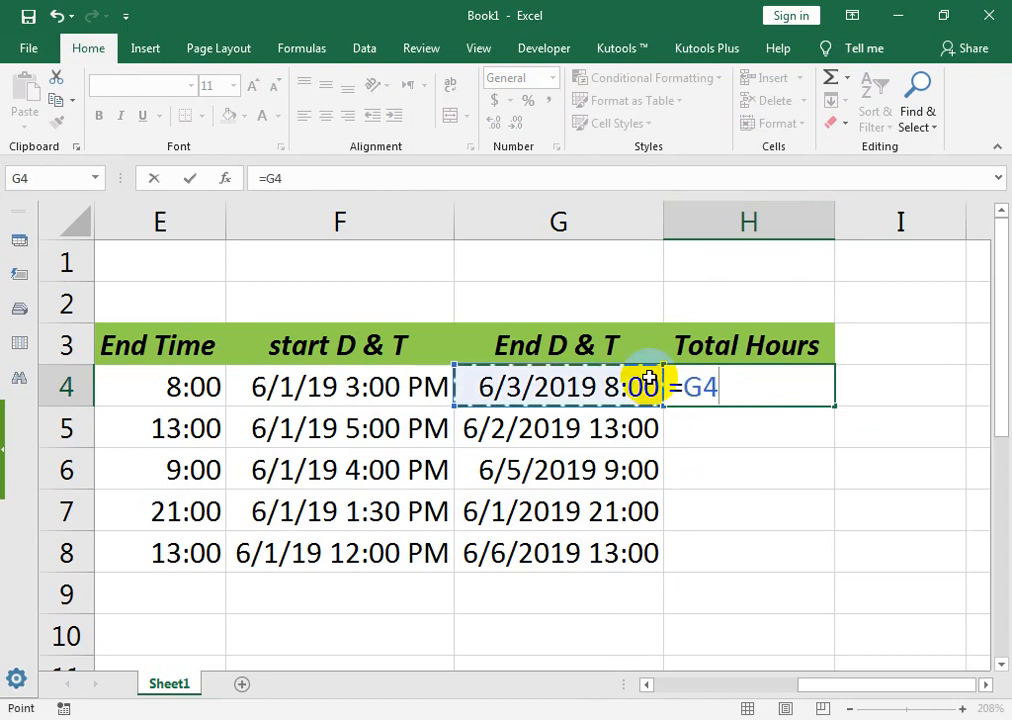
{"action": "left_click", "coordinate": [386, 368]}
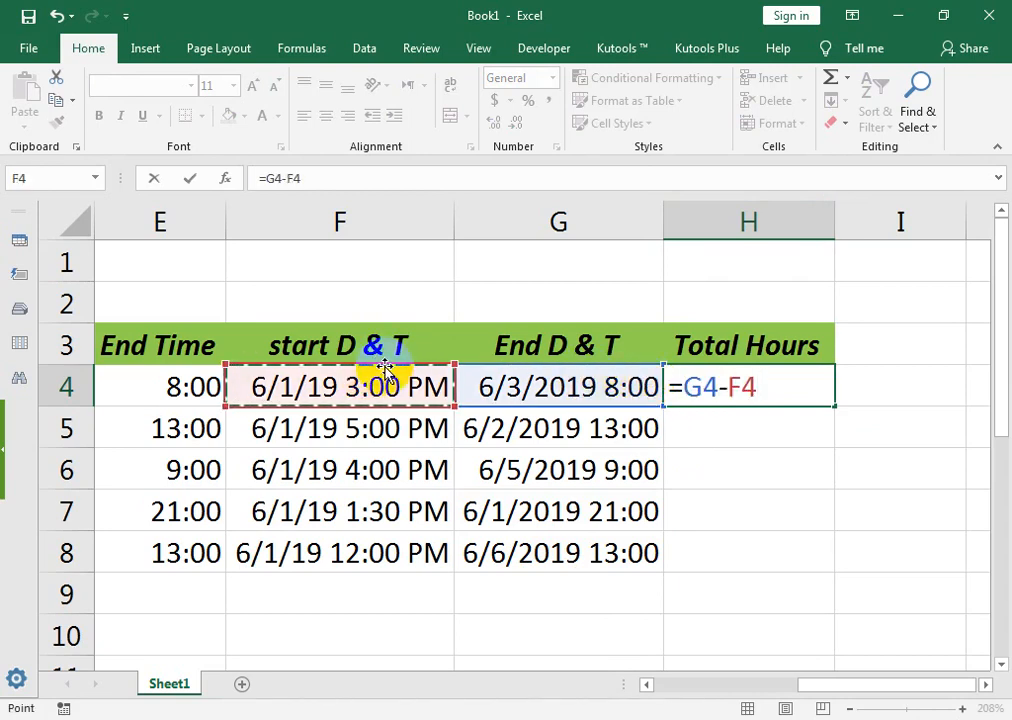
{"action": "key", "text": "Return"}
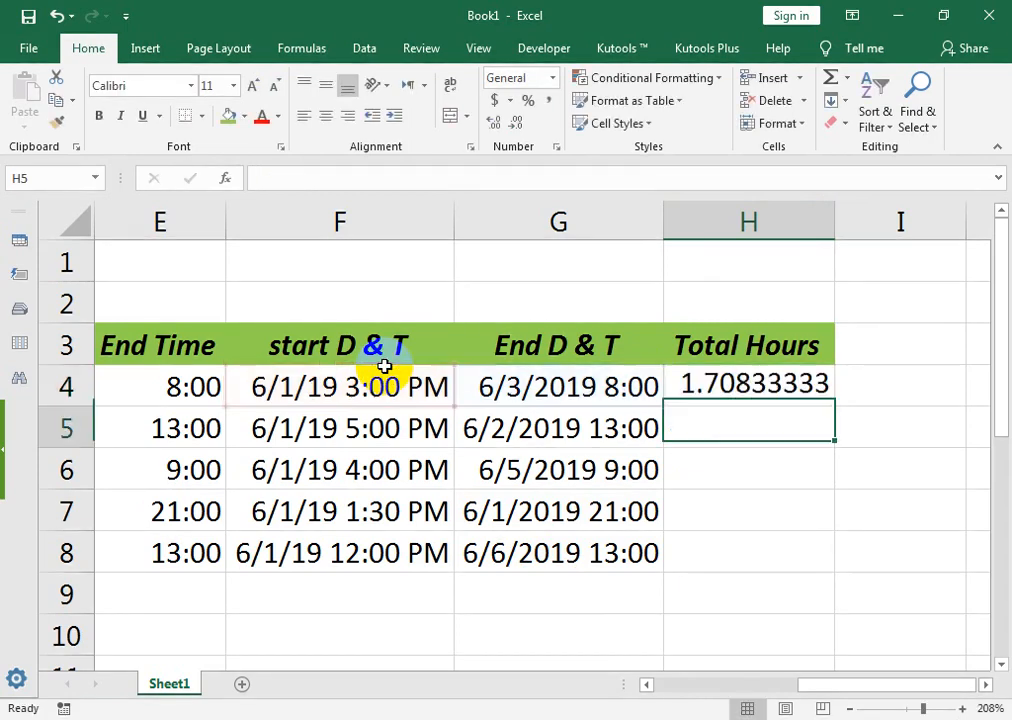
{"action": "left_click", "coordinate": [692, 382]}
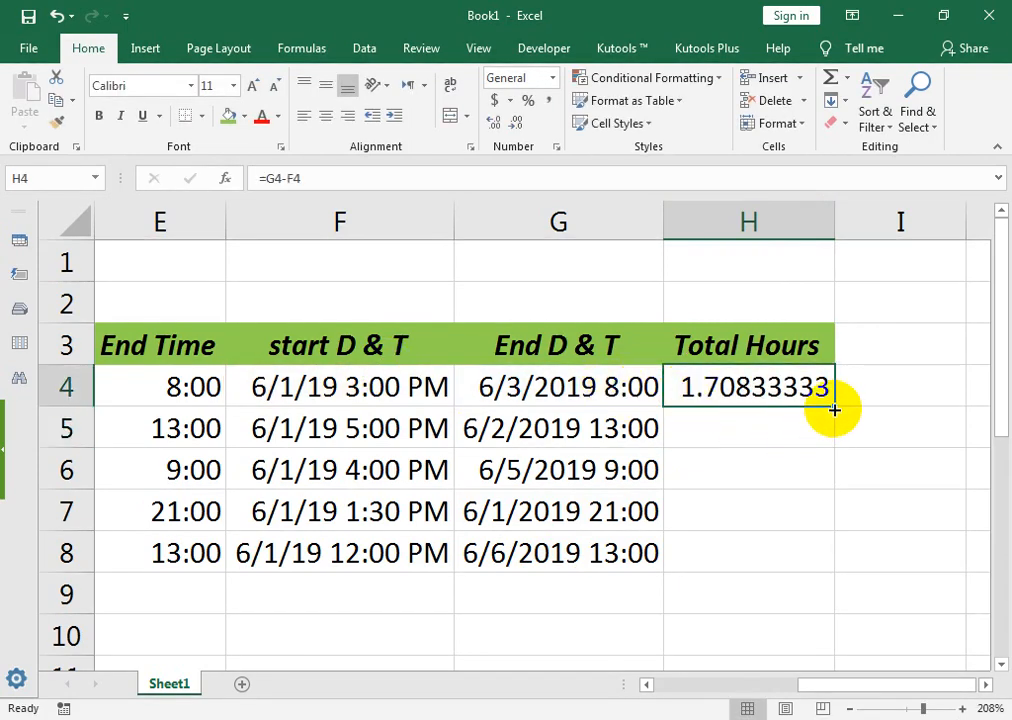
{"action": "left_click_drag", "start_coordinate": [834, 410], "coordinate": [838, 560]}
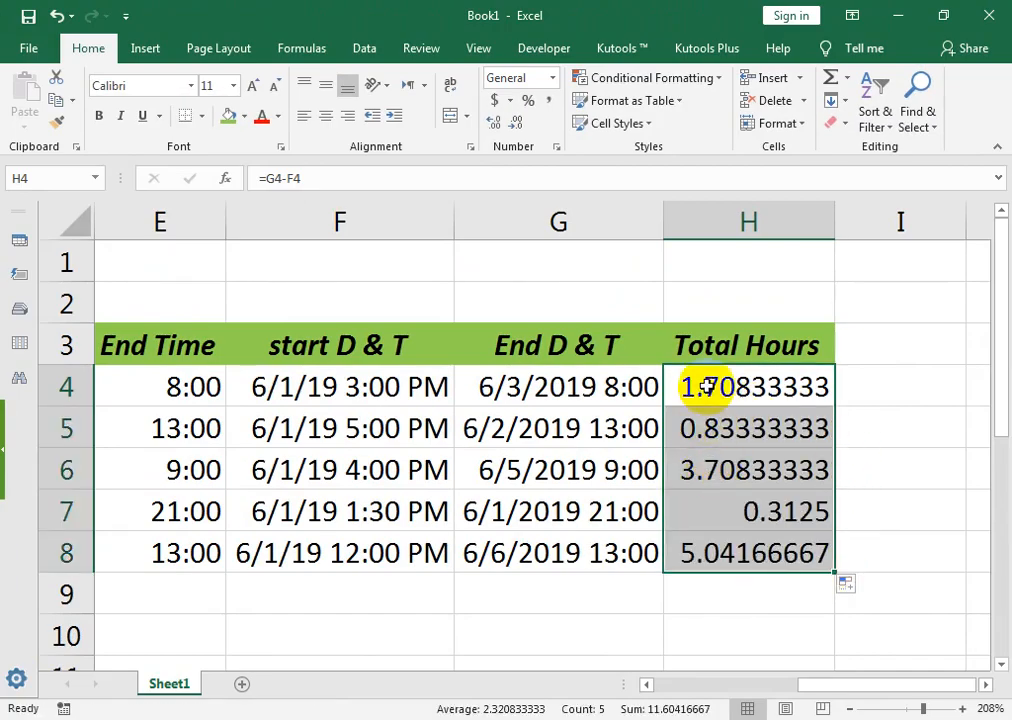
Apply the custom number format [h]:mm to the total hours in H4:H8
{"action": "left_click_drag", "start_coordinate": [700, 388], "coordinate": [706, 550]}
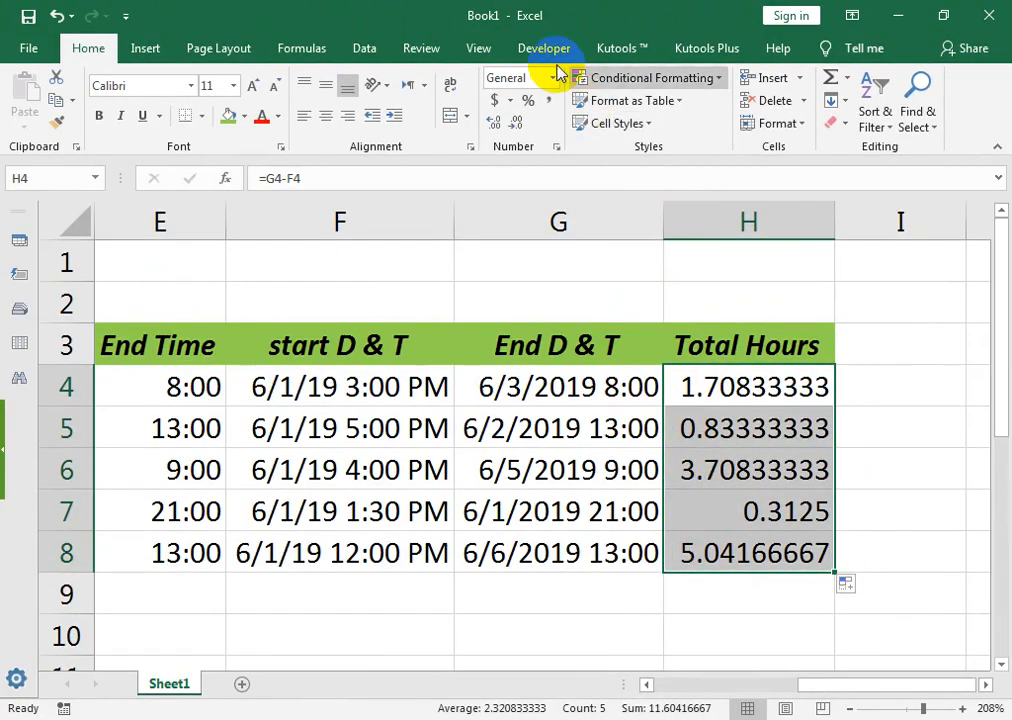
{"action": "left_click", "coordinate": [556, 147]}
{"action": "left_click", "coordinate": [84, 372]}
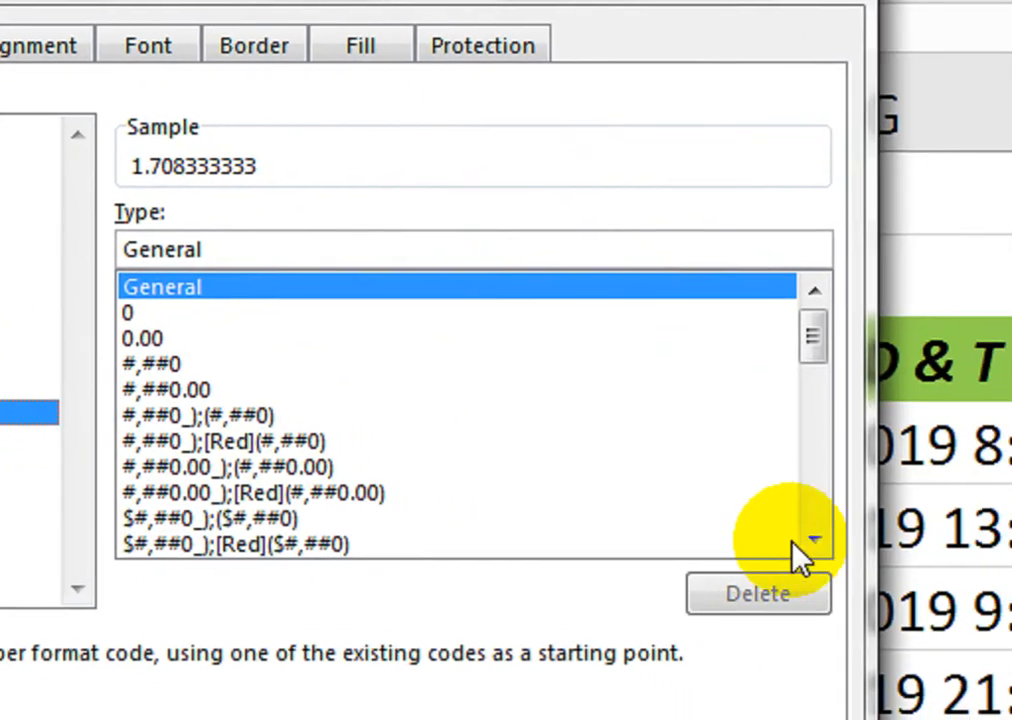
{"action": "left_click", "coordinate": [763, 543]}
{"action": "left_click", "coordinate": [763, 543]}
{"action": "left_click", "coordinate": [763, 543]}
{"action": "left_click", "coordinate": [763, 543]}
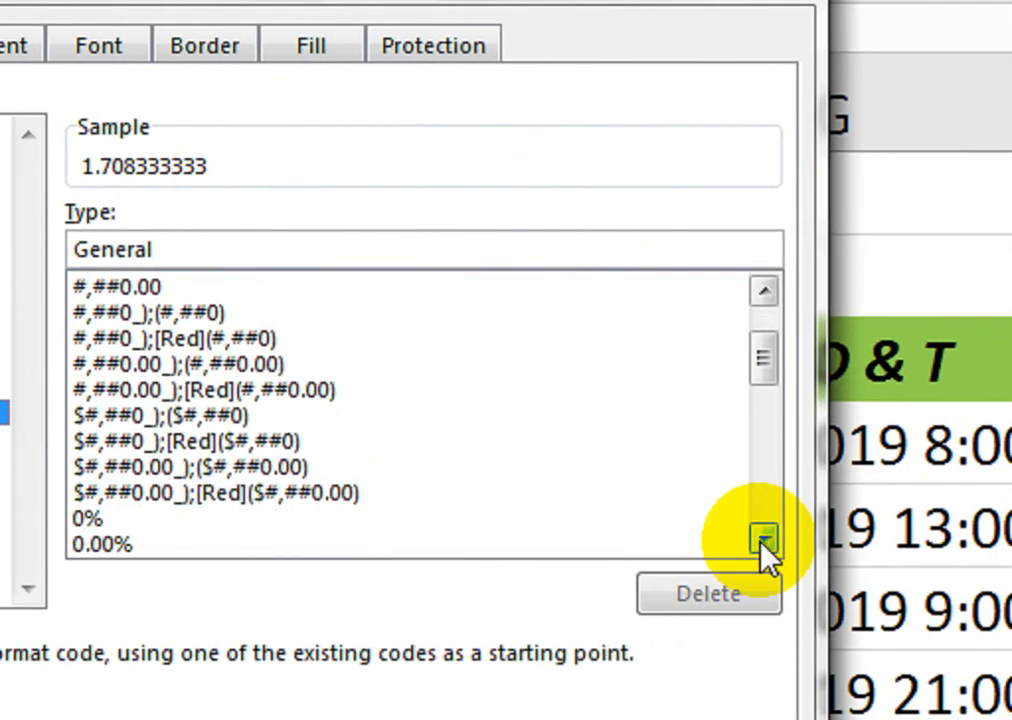
{"action": "left_click", "coordinate": [763, 543]}
{"action": "left_click", "coordinate": [763, 543]}
{"action": "left_click", "coordinate": [763, 543]}
{"action": "left_click_drag", "start_coordinate": [763, 543], "coordinate": [763, 543]}
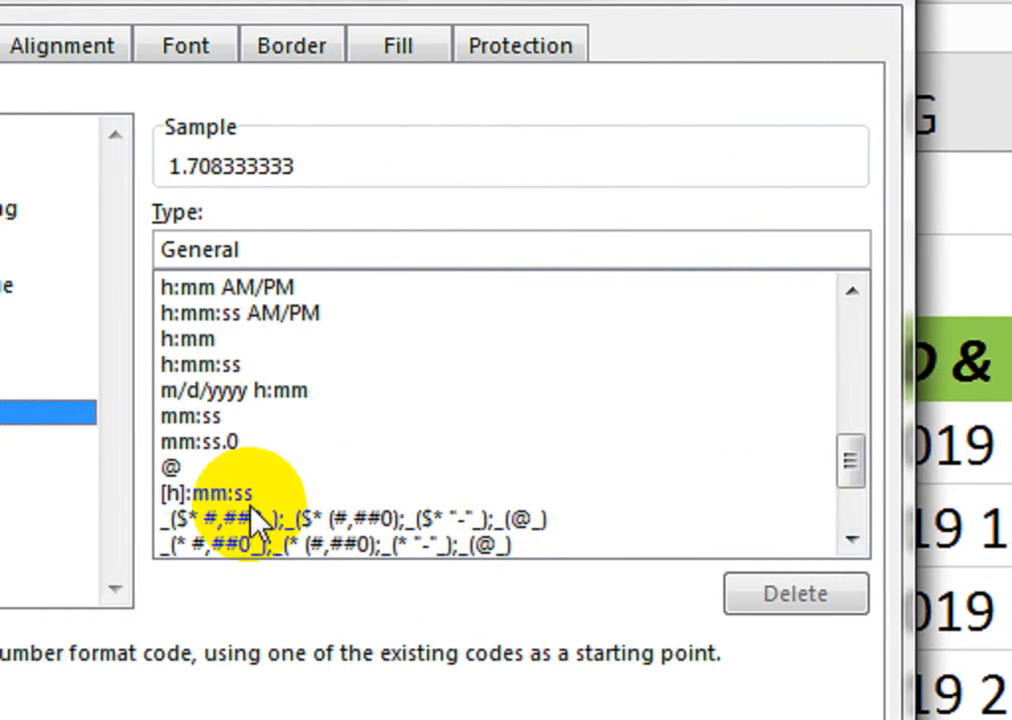
{"action": "left_click", "coordinate": [157, 495]}
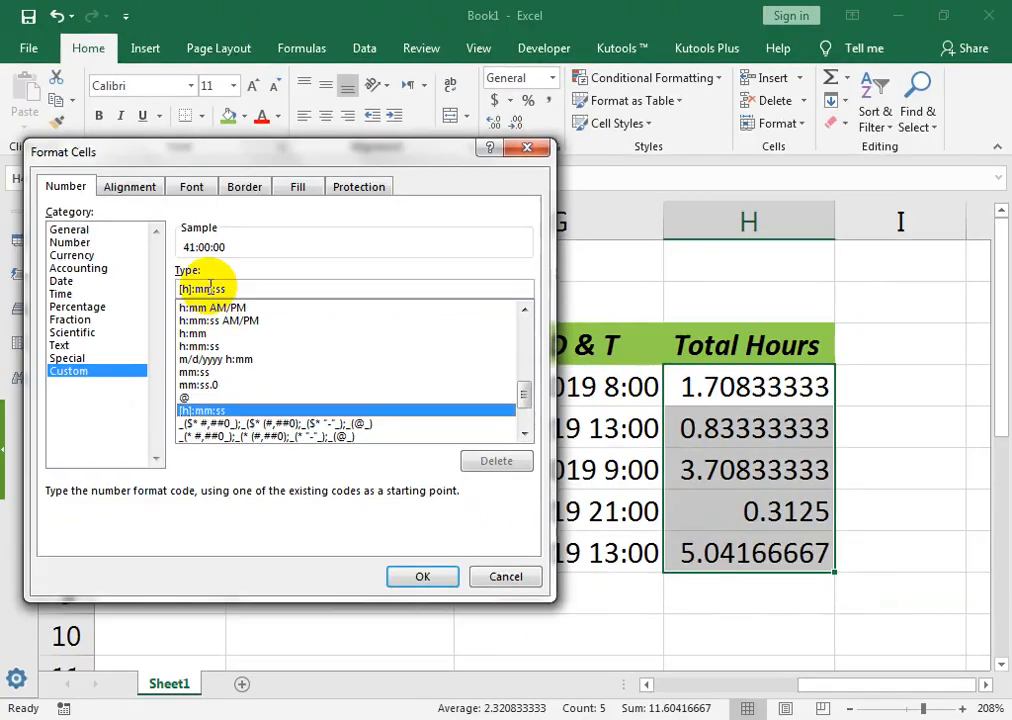
{"action": "key", "text": "BackSpace"}
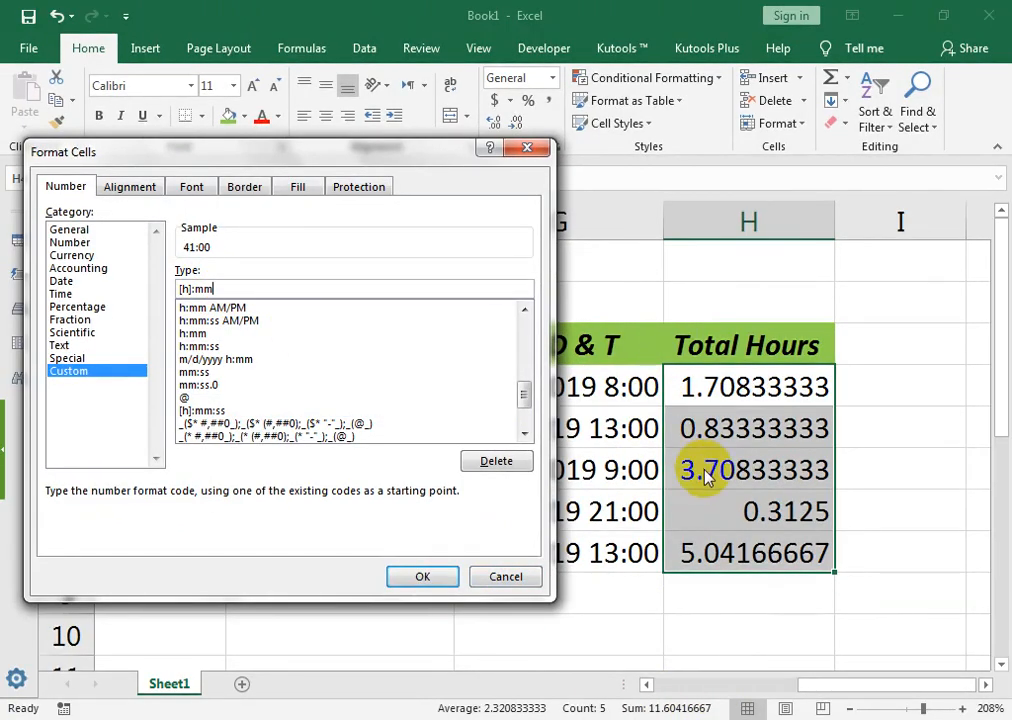
{"action": "left_click", "coordinate": [432, 574]}
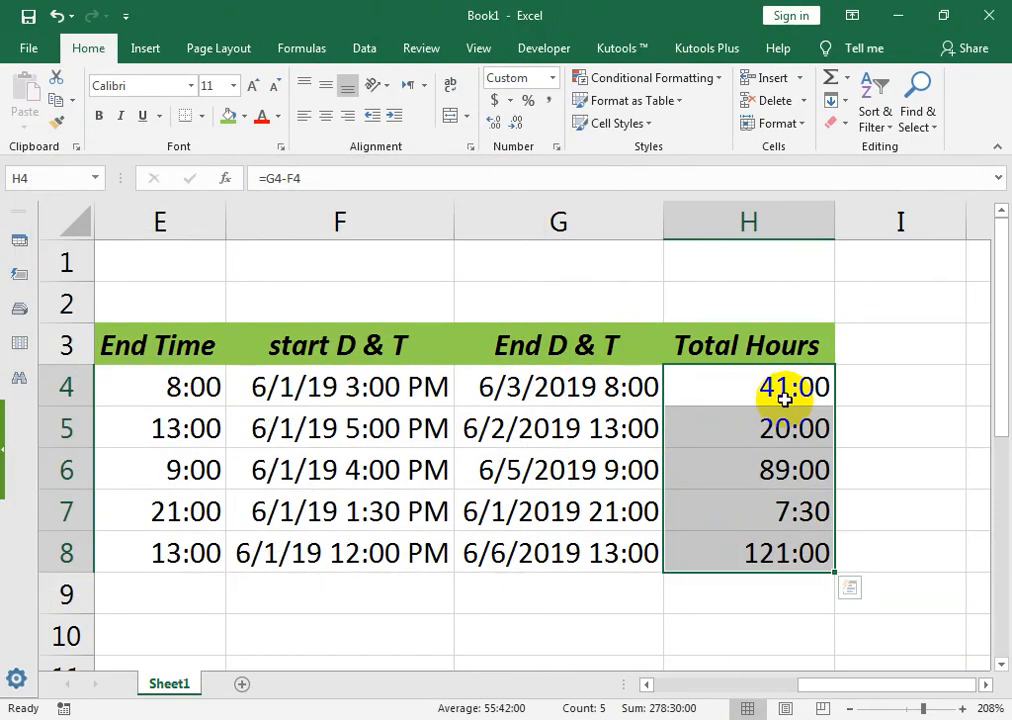
Apply all borders and a thick outside border to the data range B4:H8
{"action": "left_click", "coordinate": [181, 398]}
{"action": "left_click_drag", "start_coordinate": [743, 379], "coordinate": [260, 558]}
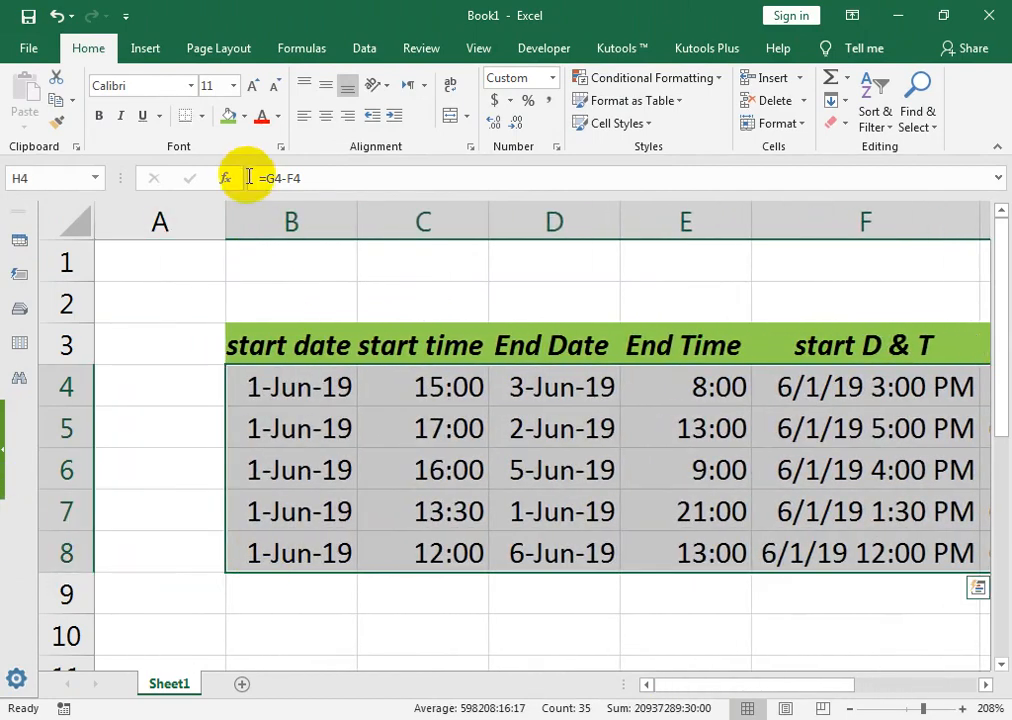
{"action": "left_click", "coordinate": [203, 117]}
{"action": "left_click", "coordinate": [233, 333]}
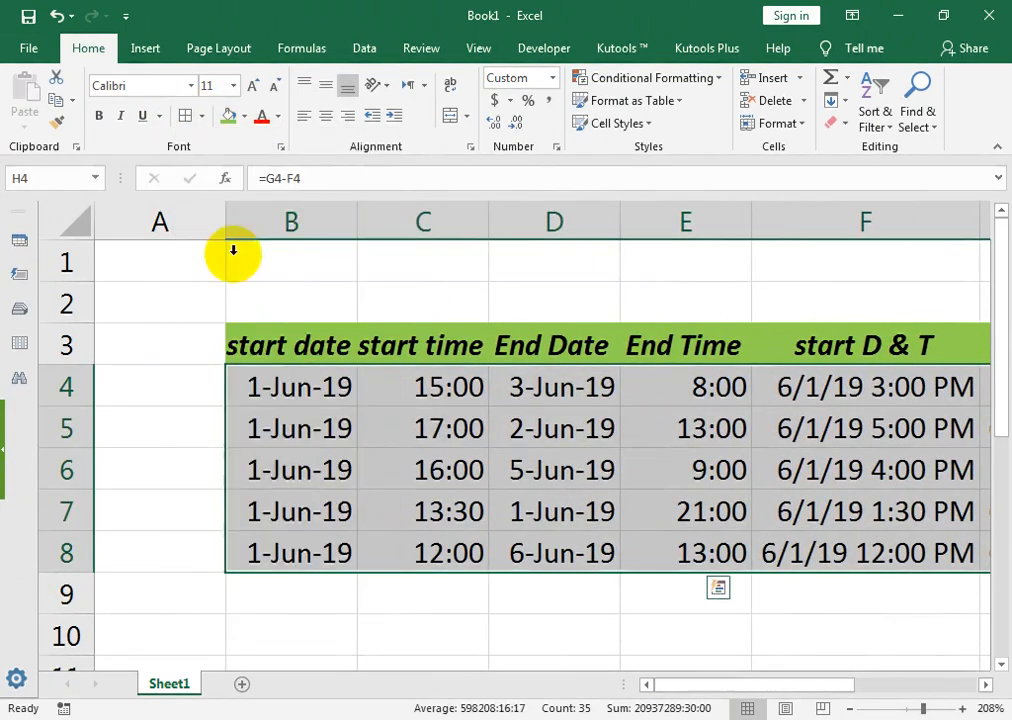
{"action": "scroll", "coordinate": [237, 248], "scroll_direction": "right", "scroll_amount": 5}
{"action": "left_click", "coordinate": [201, 117]}
{"action": "left_click", "coordinate": [226, 332]}
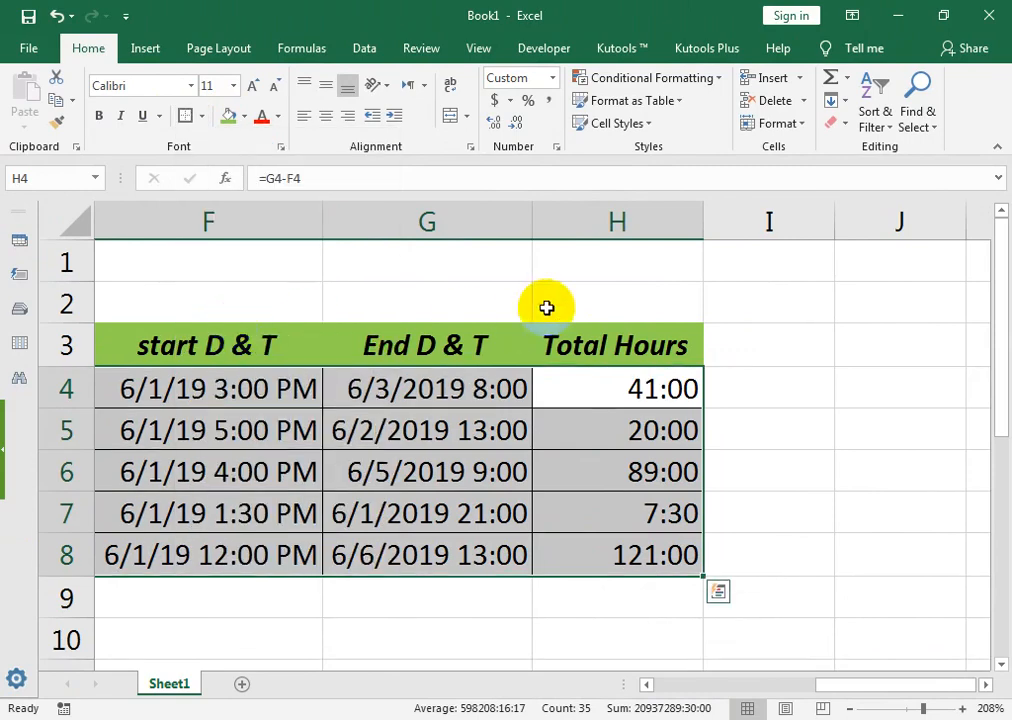
Merge and centre B1:H2 above the headers, and zoom the sheet to fit the range B1:H8
{"action": "left_click_drag", "start_coordinate": [609, 255], "coordinate": [264, 311]}
{"action": "left_click", "coordinate": [449, 118]}
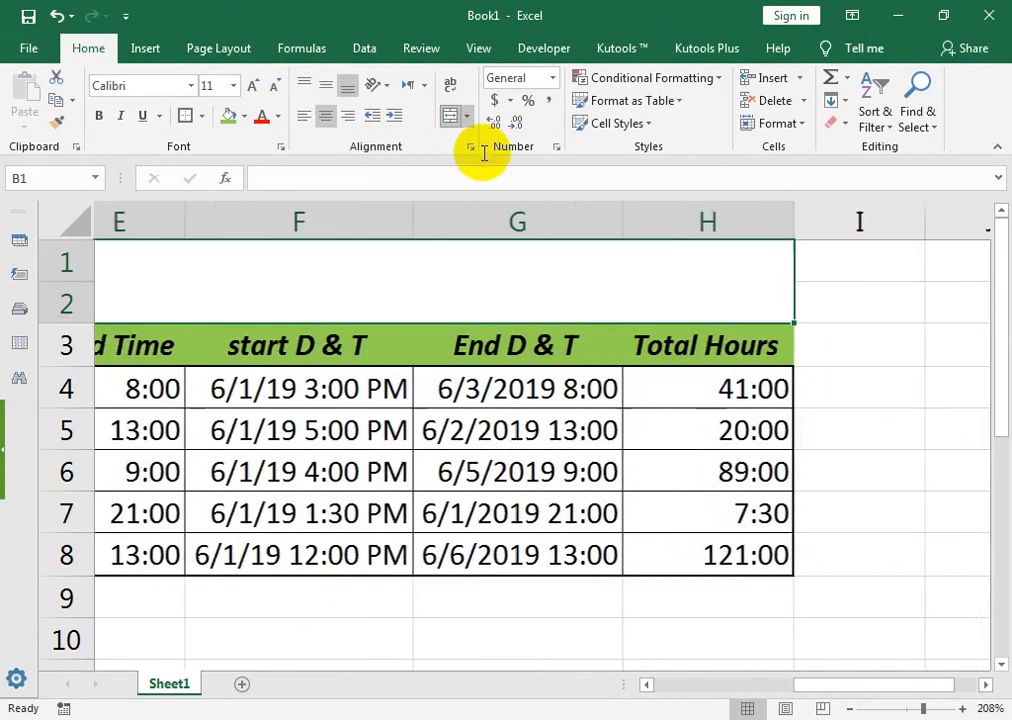
{"action": "left_click_drag", "start_coordinate": [648, 264], "coordinate": [163, 565]}
{"action": "left_click", "coordinate": [480, 50]}
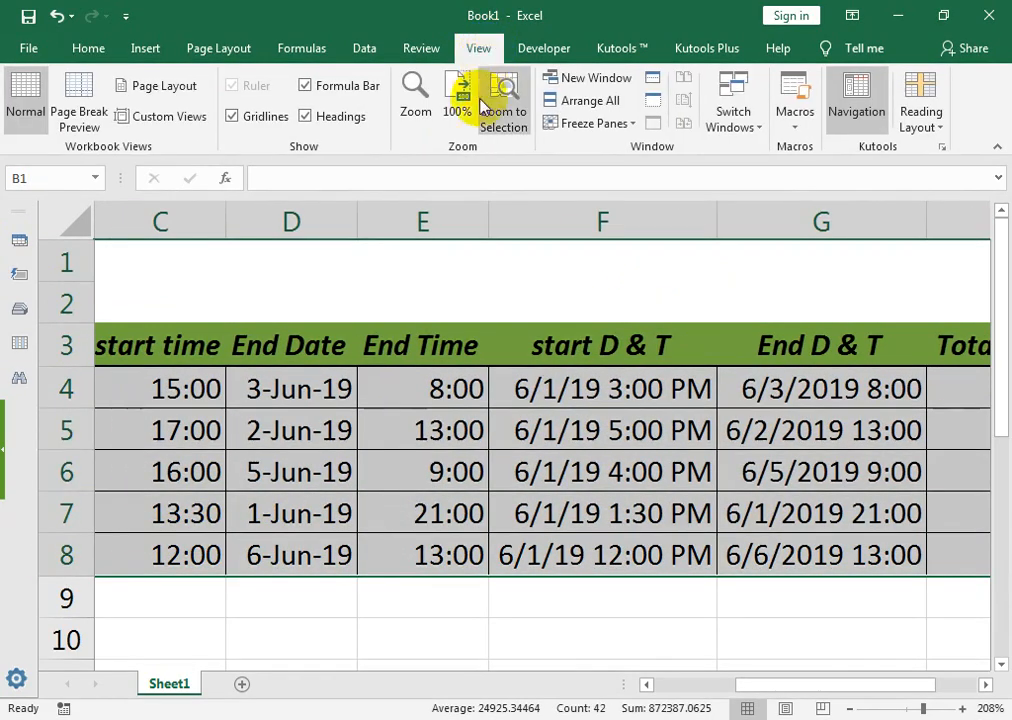
{"action": "left_click", "coordinate": [497, 108]}
Insert two blank rows above row 1 of the sheet
{"action": "left_click", "coordinate": [508, 328]}
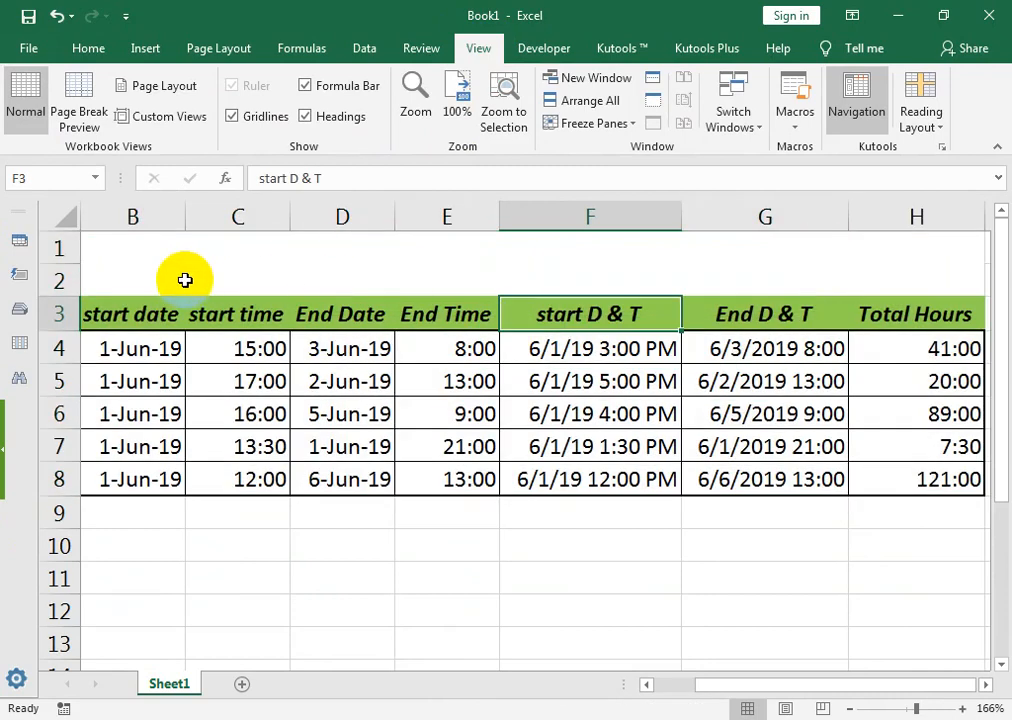
{"action": "left_click", "coordinate": [57, 251]}
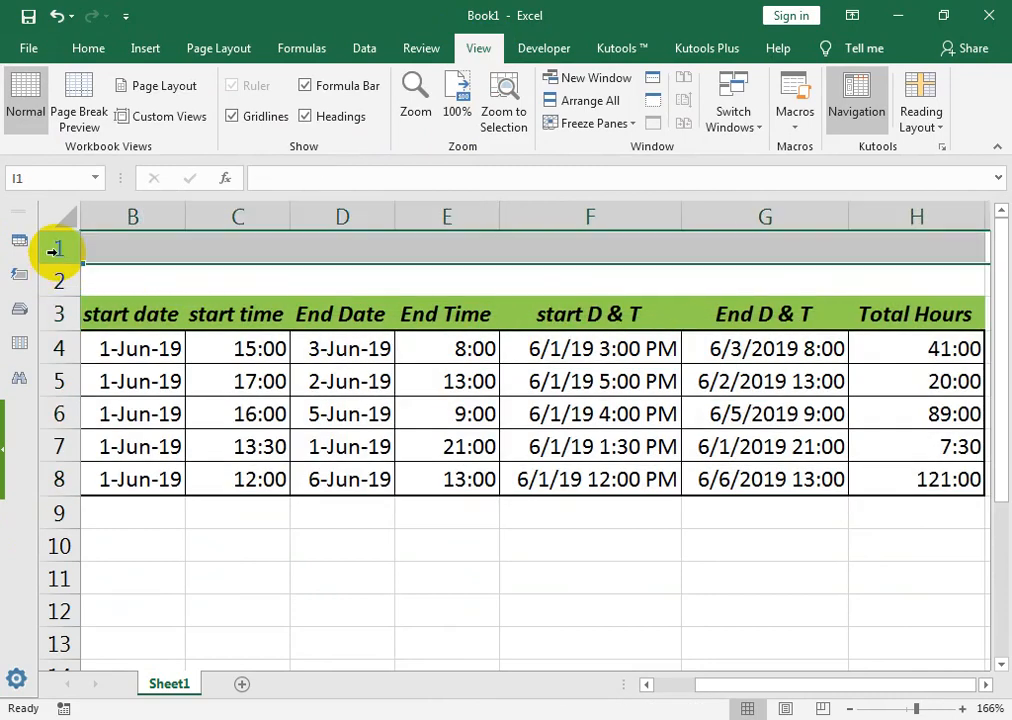
{"action": "key", "text": "ctrl+shift+plus"}
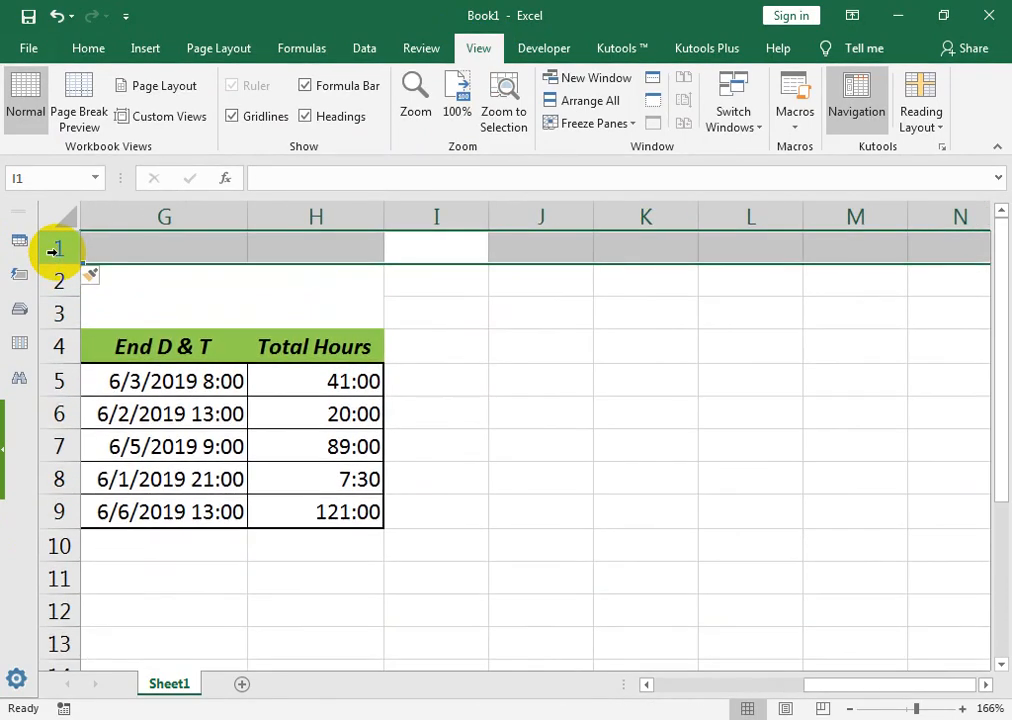
{"action": "key", "text": "ctrl+shift+plus"}
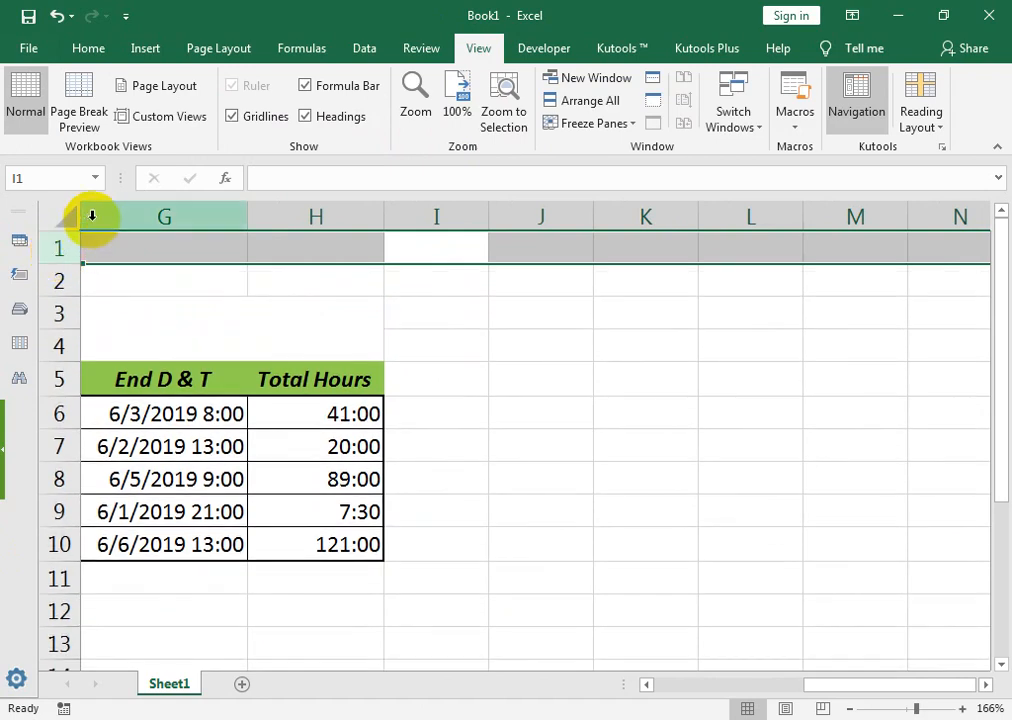
Enter the title "TIME DIFFERENCE CALCULATE FROM BOTH DATE AND DATE" in the merged cell B3 above the headers
{"action": "left_click", "coordinate": [184, 374]}
{"action": "left_click", "coordinate": [643, 690]}
{"action": "left_click_drag", "start_coordinate": [790, 686], "coordinate": [698, 687]}
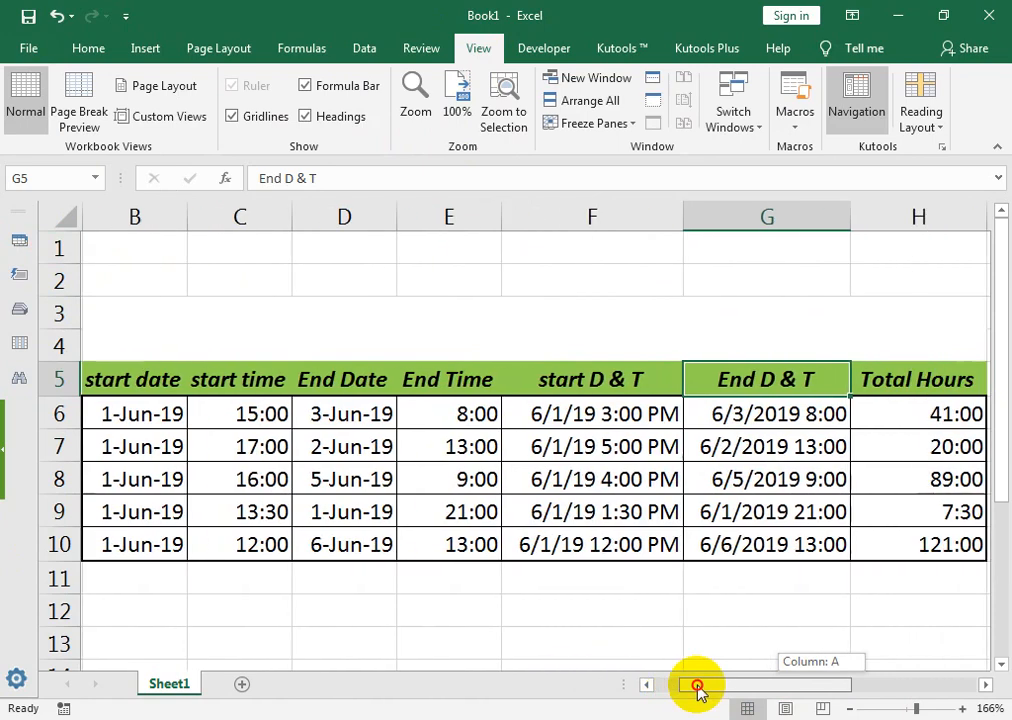
{"action": "left_click", "coordinate": [303, 321]}
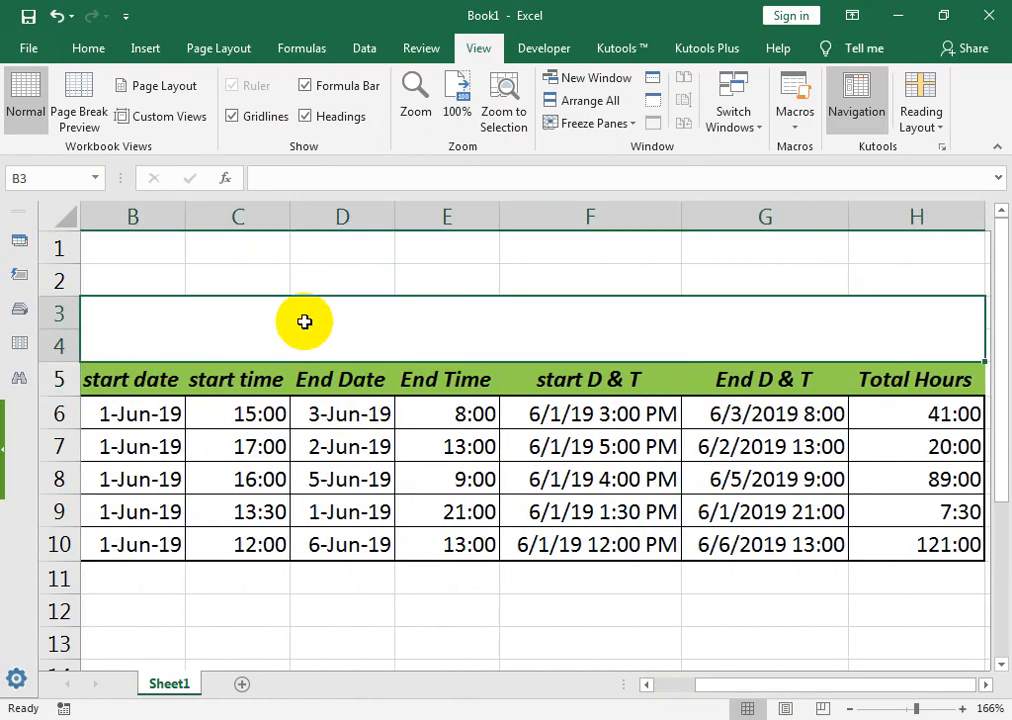
{"action": "type", "text": "t"}
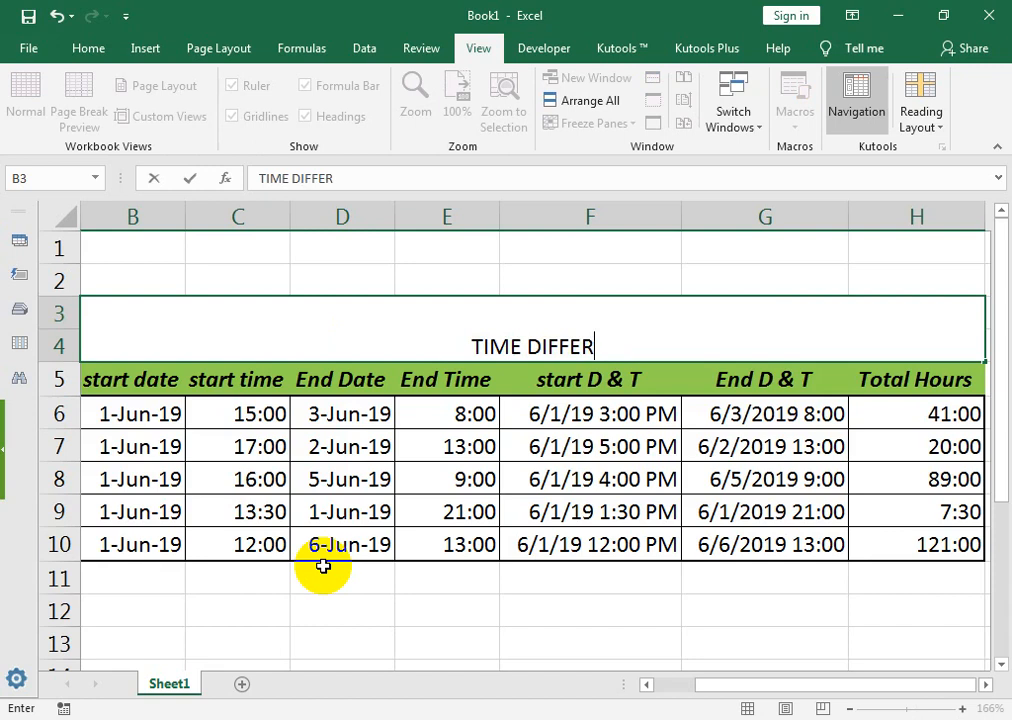
{"action": "type", "text": "UA"}
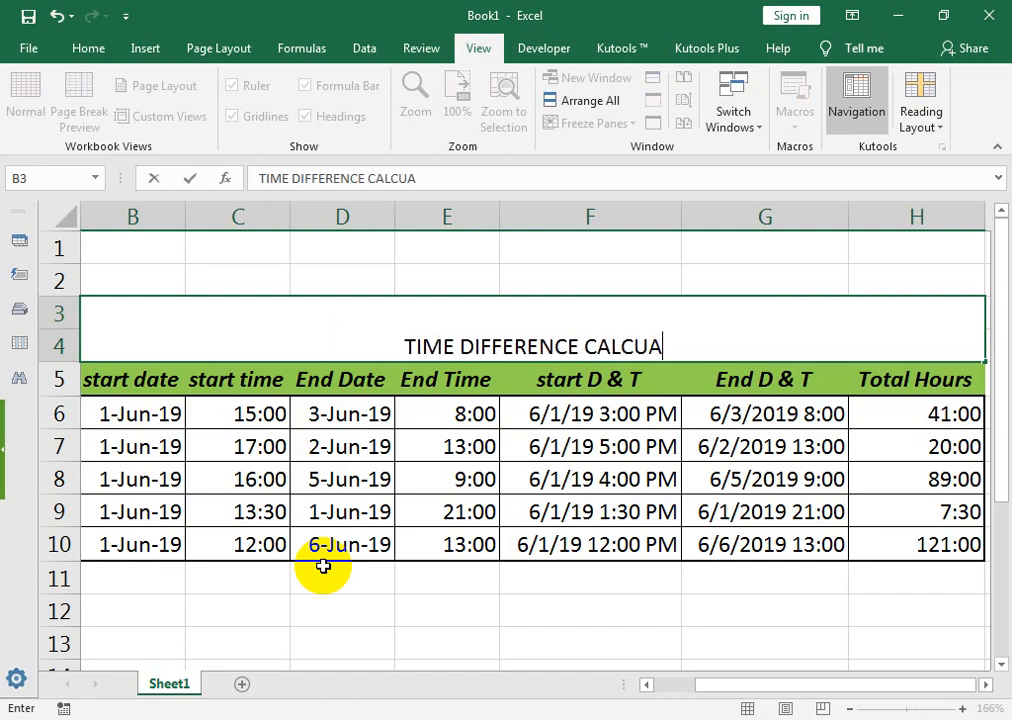
{"action": "key", "text": "BackSpace"}
{"action": "type", "text": "LATE"}
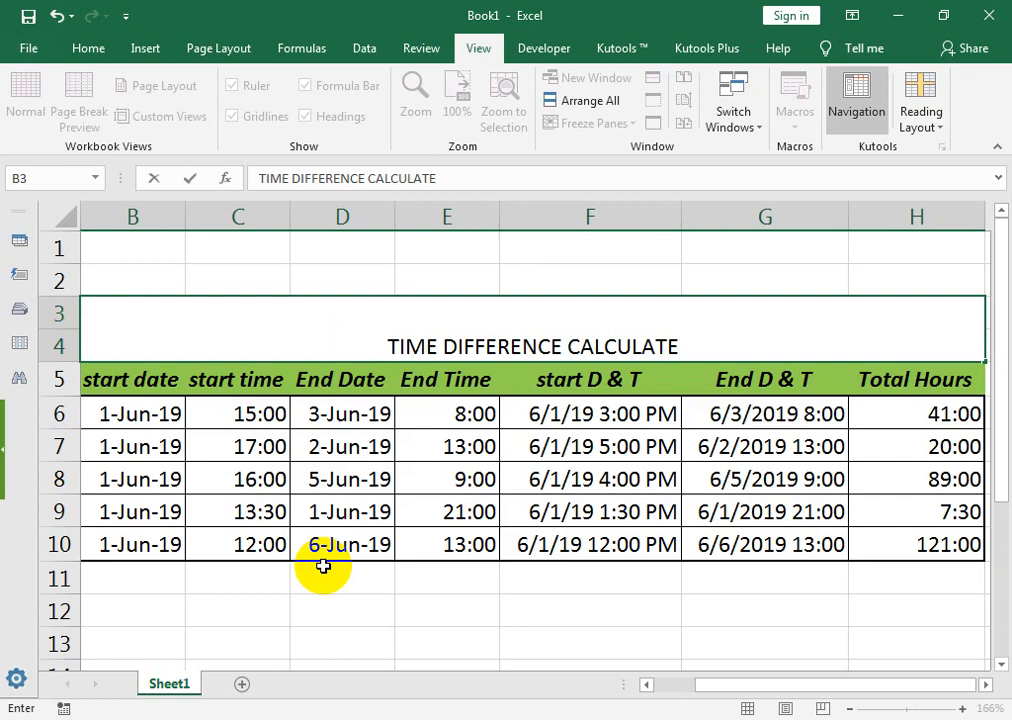
{"action": "type", "text": " F"}
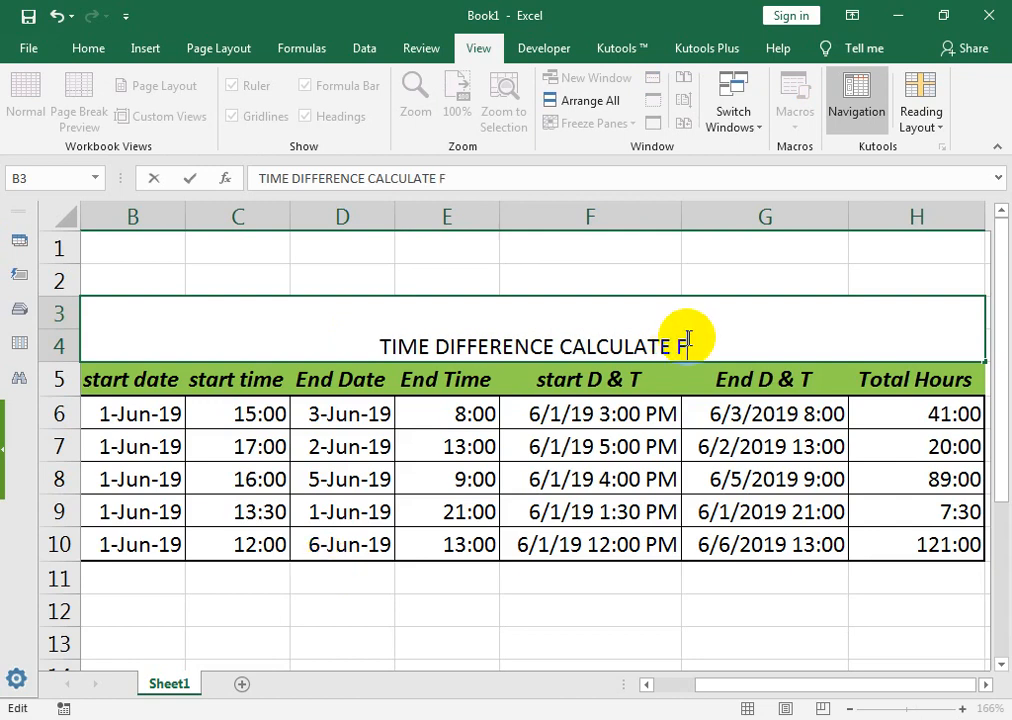
{"action": "type", "text": "ROM BOTH"}
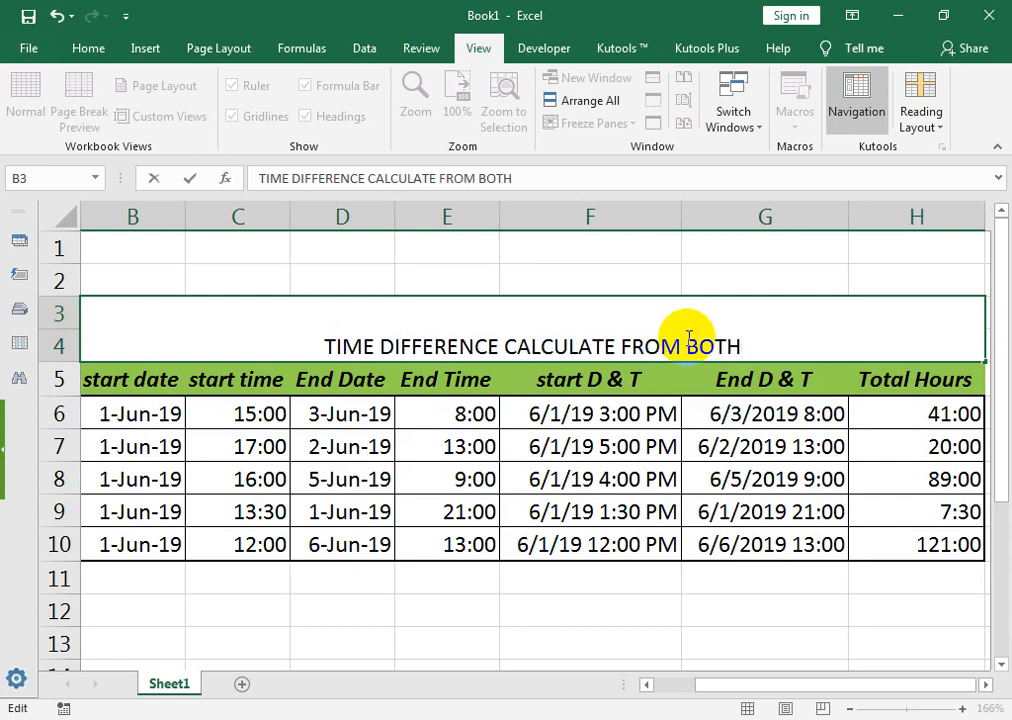
{"action": "type", "text": " DATE AND DATE"}
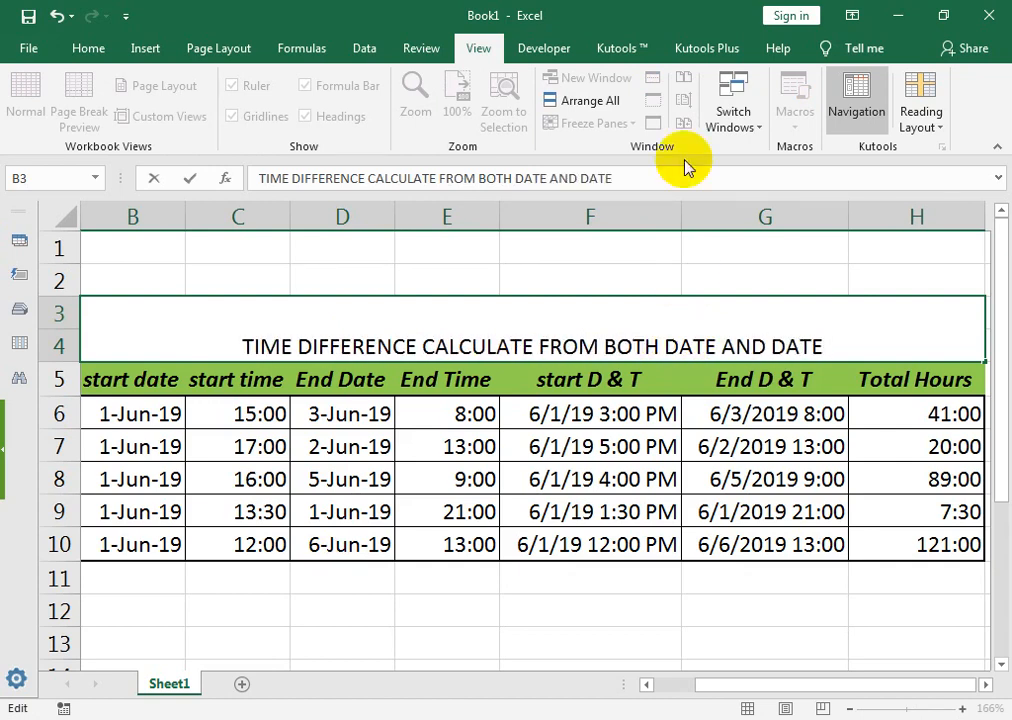
{"action": "left_click", "coordinate": [517, 282]}
Fill the merged title cell B3 with standard blue and make its text yellow and vertically middle-aligned
{"action": "left_click", "coordinate": [519, 307]}
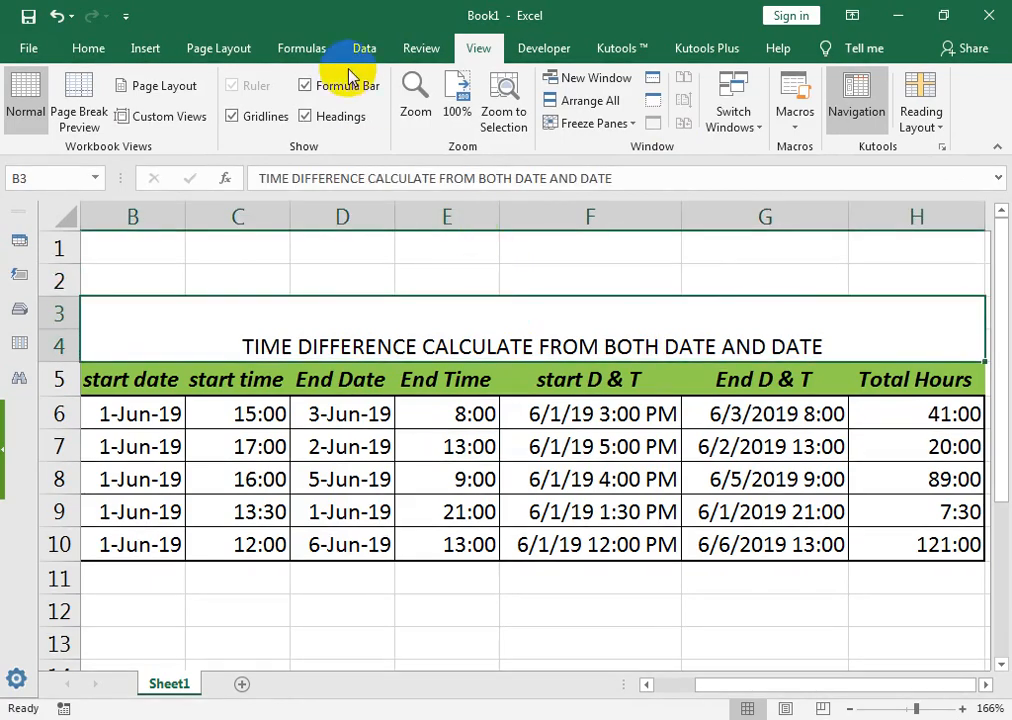
{"action": "left_click", "coordinate": [88, 48]}
{"action": "left_click", "coordinate": [244, 117]}
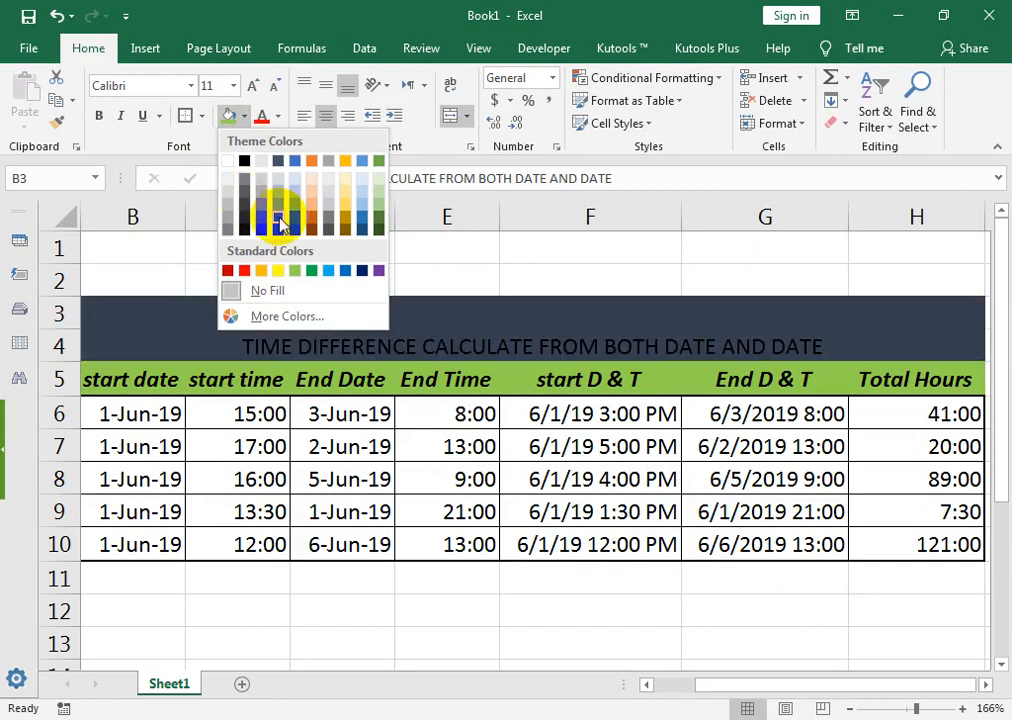
{"action": "left_click", "coordinate": [344, 271]}
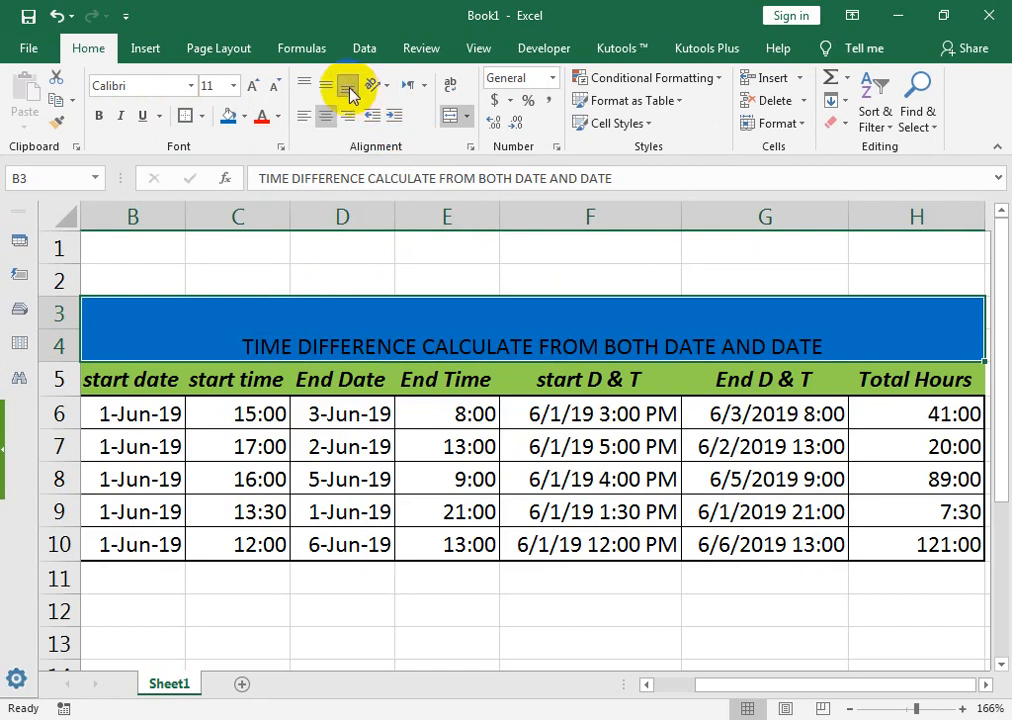
{"action": "left_click", "coordinate": [277, 117]}
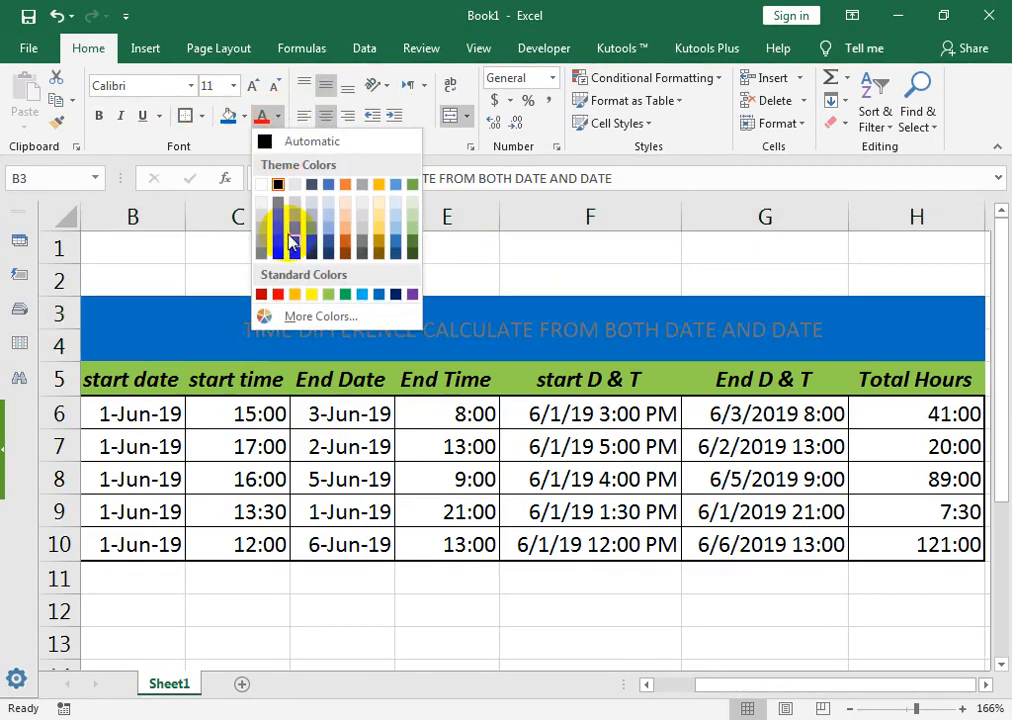
{"action": "left_click", "coordinate": [311, 294]}
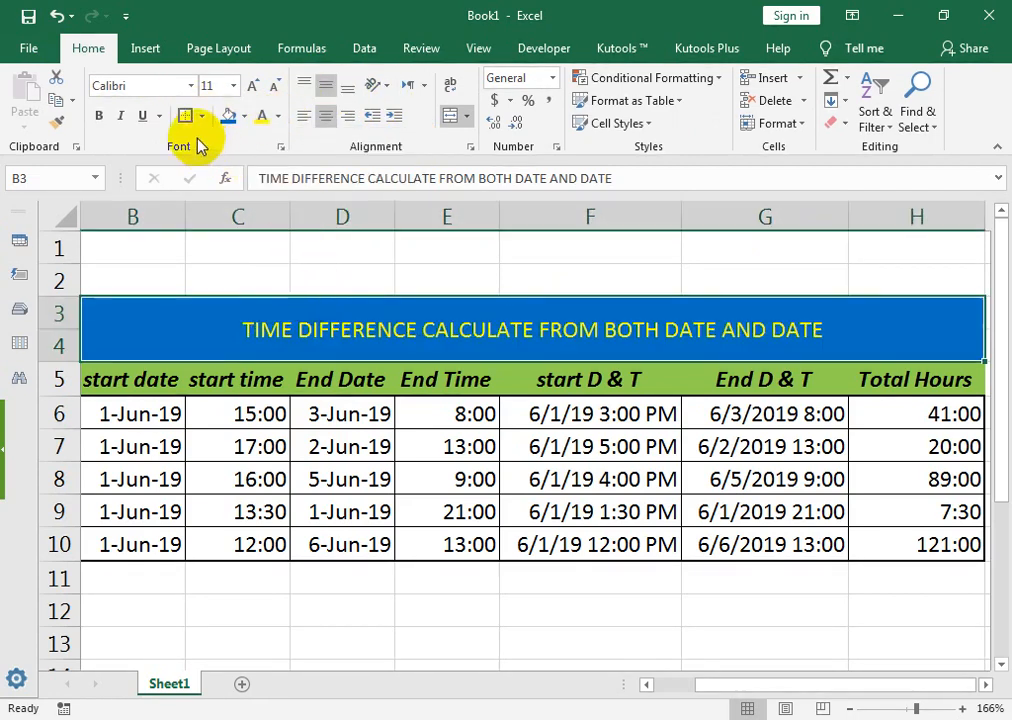
Increase the title's font size to 16 and make it bold
{"action": "left_click", "coordinate": [257, 88]}
{"action": "left_click", "coordinate": [257, 88]}
{"action": "left_click", "coordinate": [257, 88]}
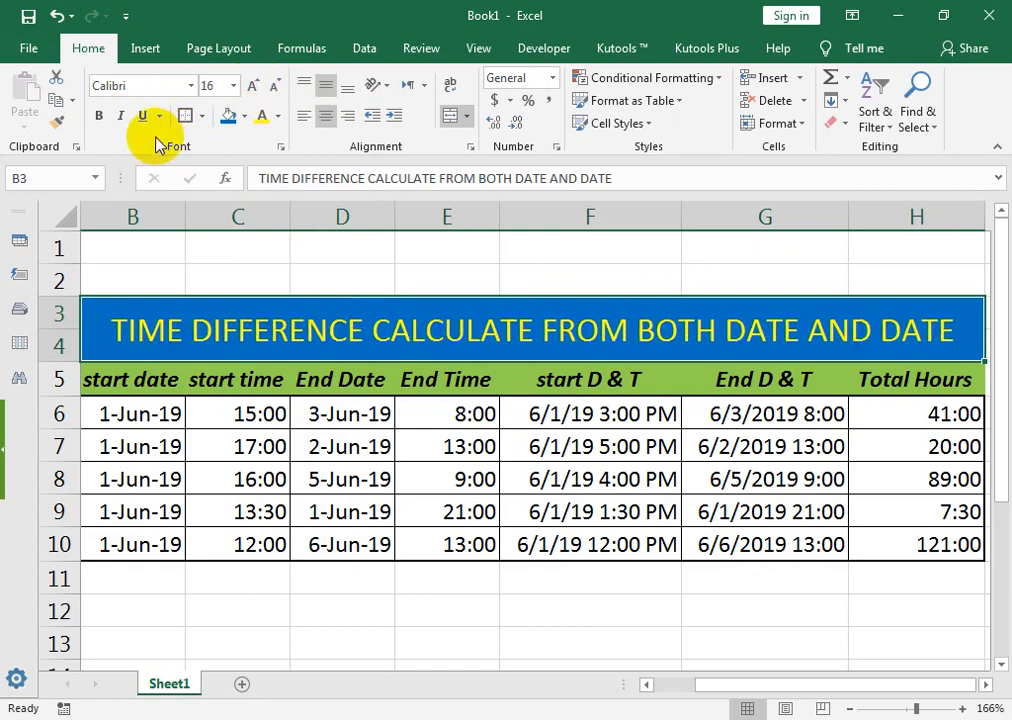
{"action": "left_click", "coordinate": [99, 117]}
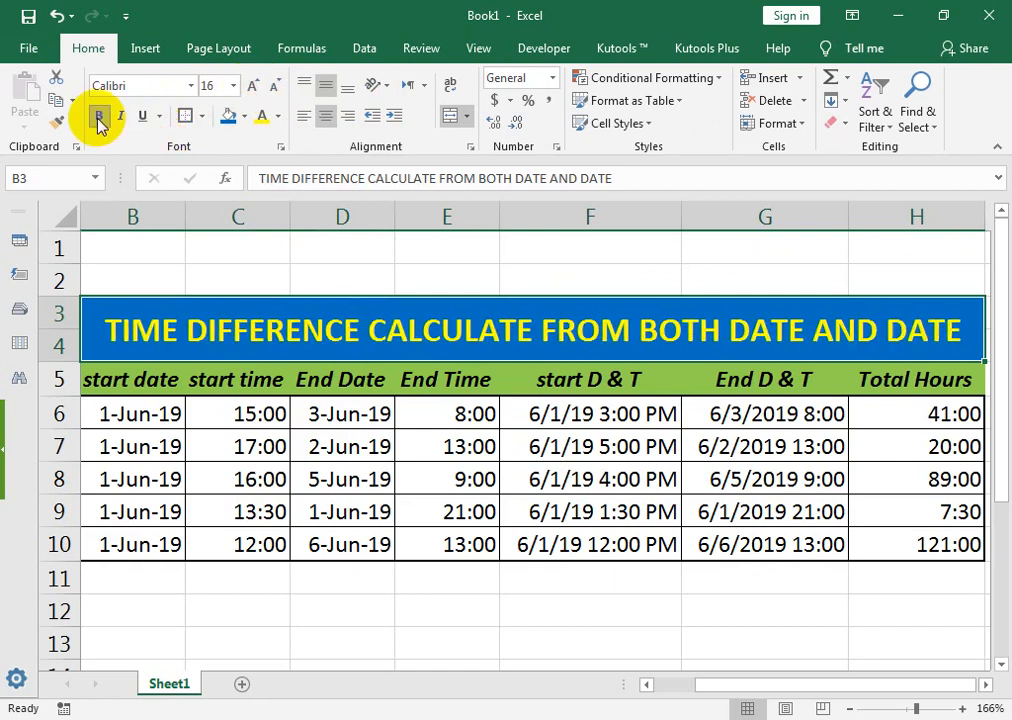
{"action": "left_click", "coordinate": [310, 444]}
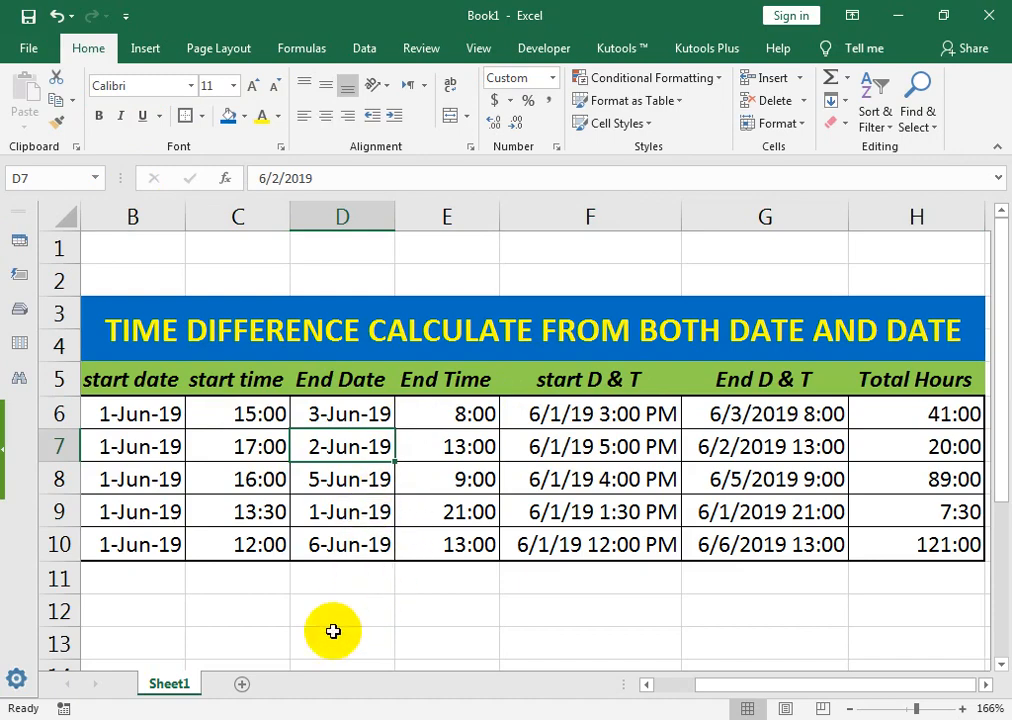
Switch to the browser and view the header and uploaded videos of the open YouTube channel
{"action": "key", "text": "alt+Tab"}
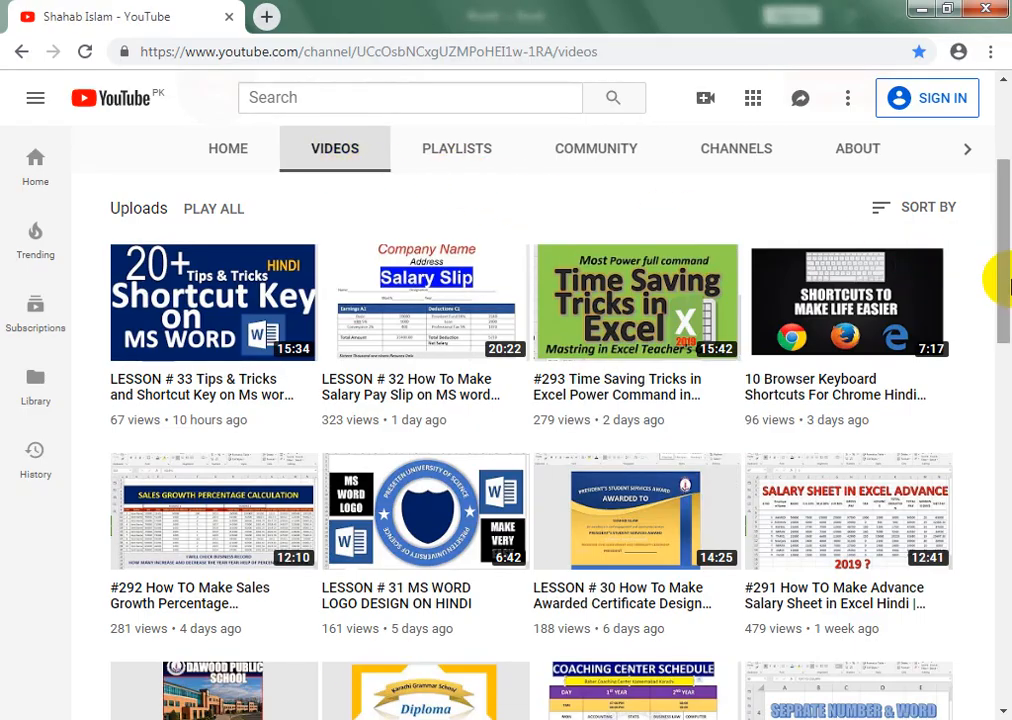
{"action": "scroll", "coordinate": [988, 240], "scroll_direction": "up", "scroll_amount": 1}
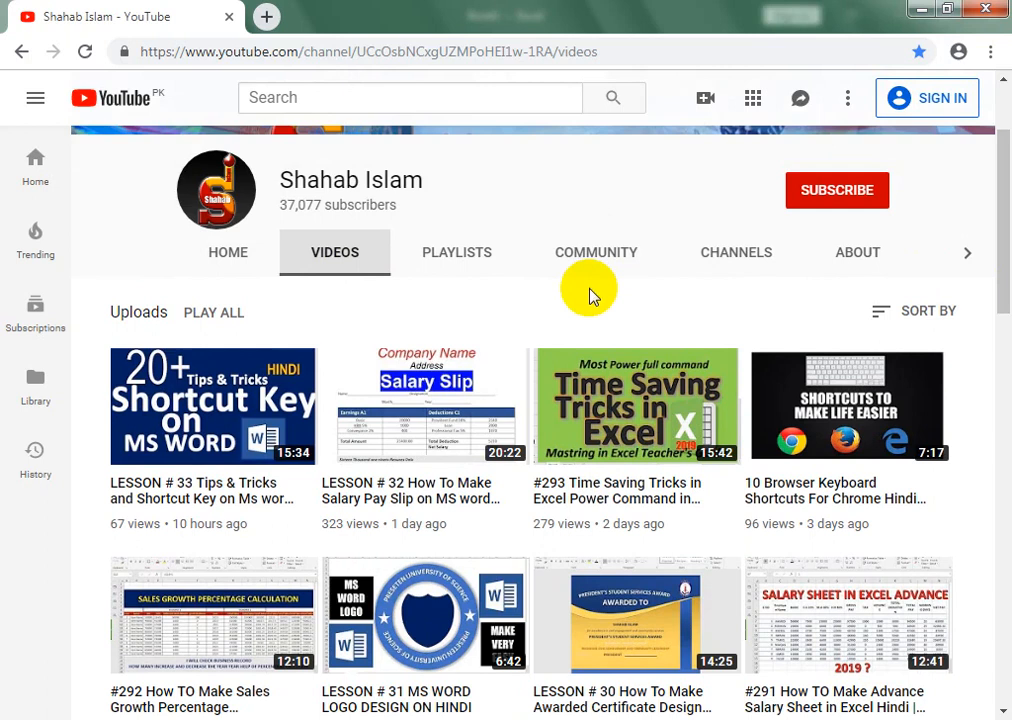